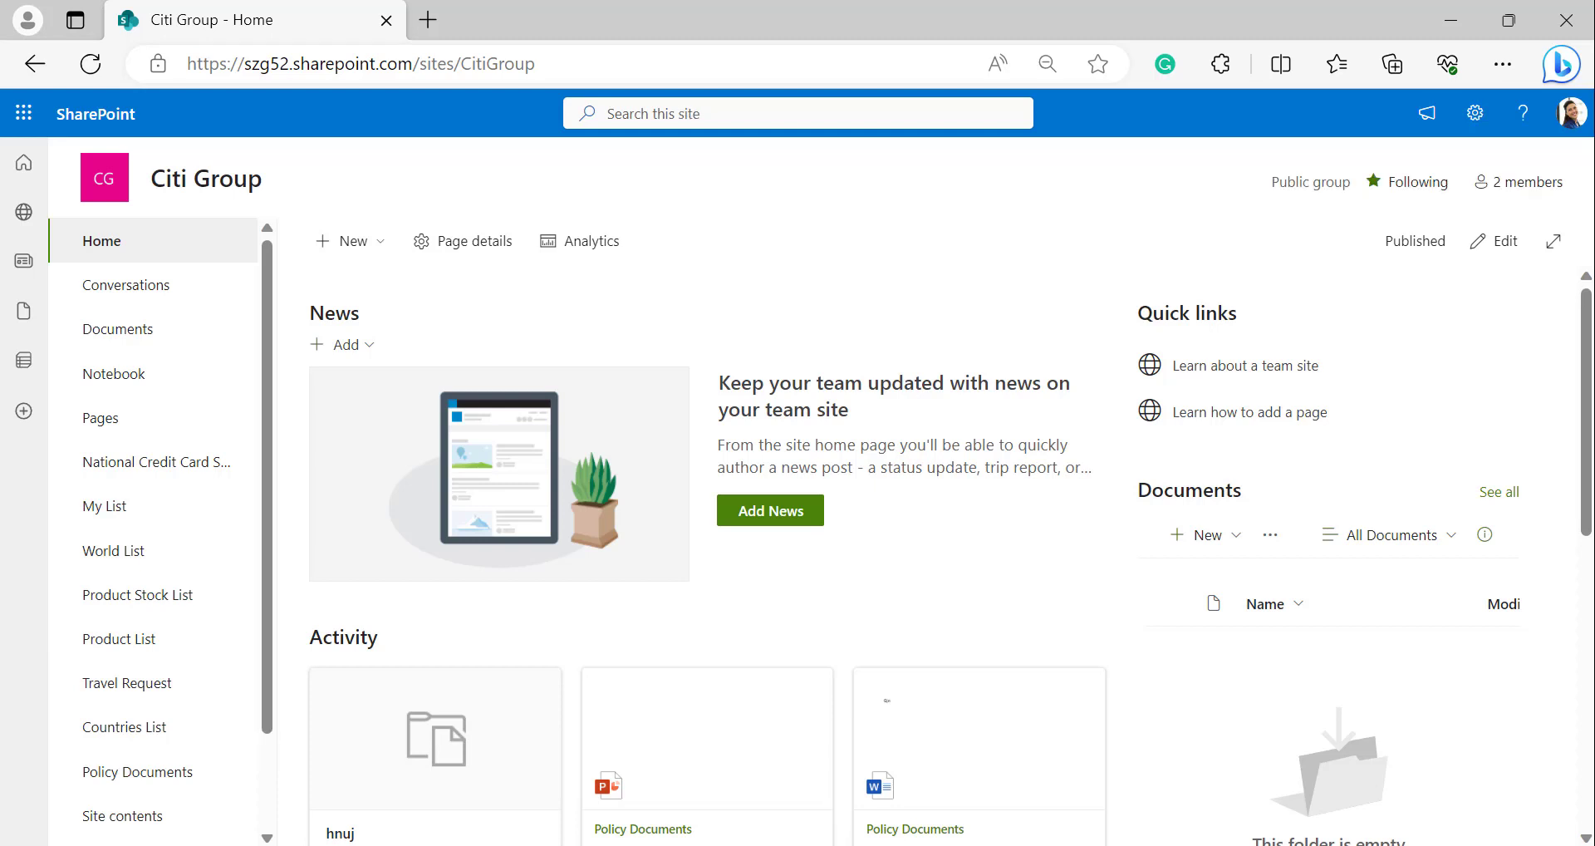
# - Delete items DXZU63 and DXSV968 from the Product Stock List, then go to National Credit Card Sales 2023
pyautogui.click(151, 602)
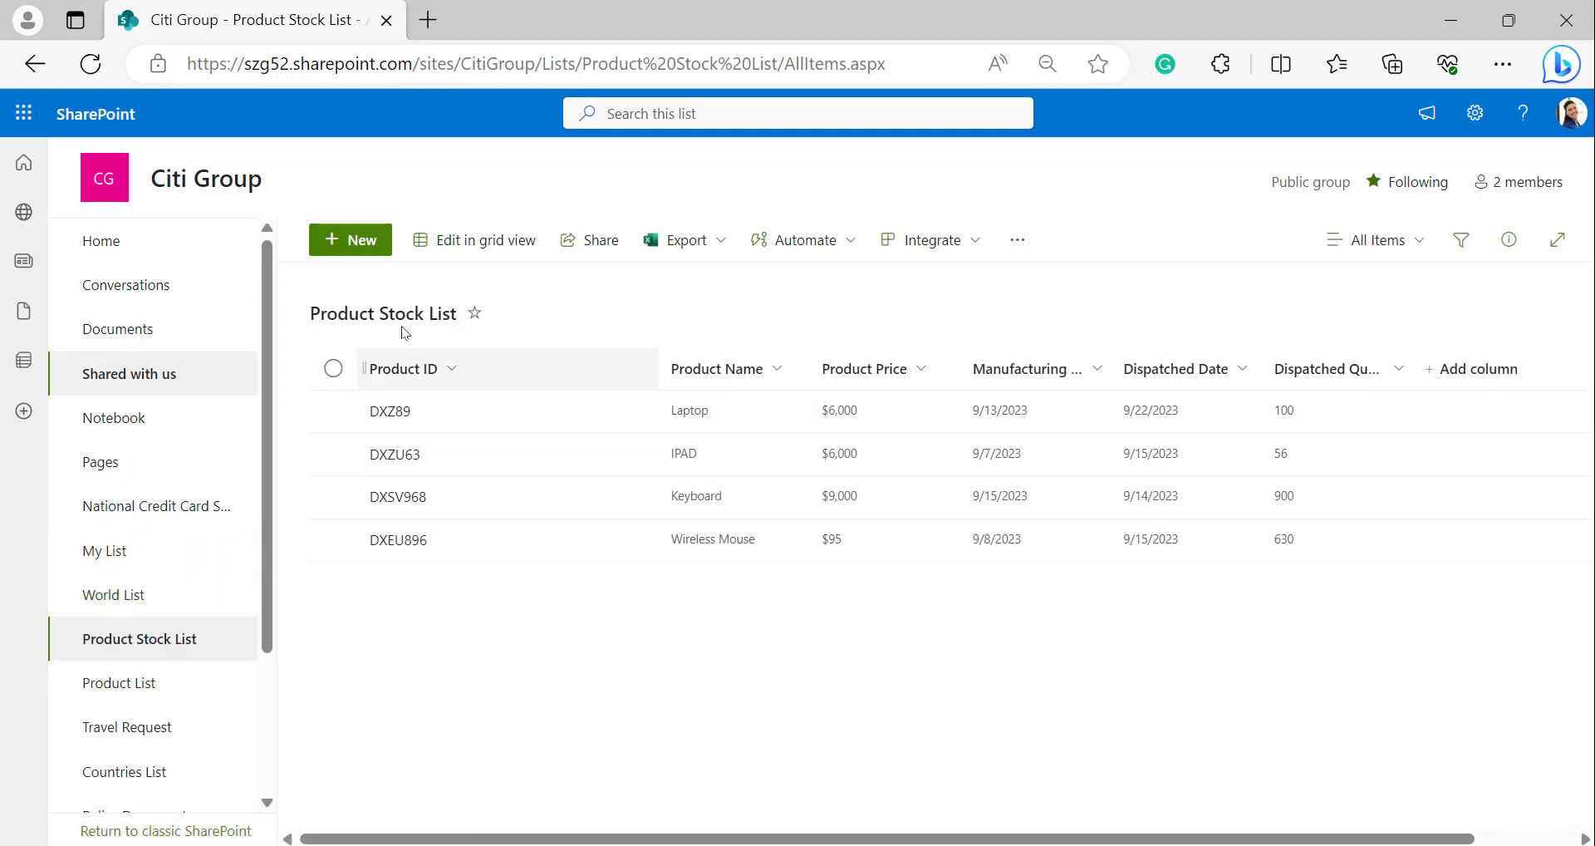
pyautogui.click(334, 453)
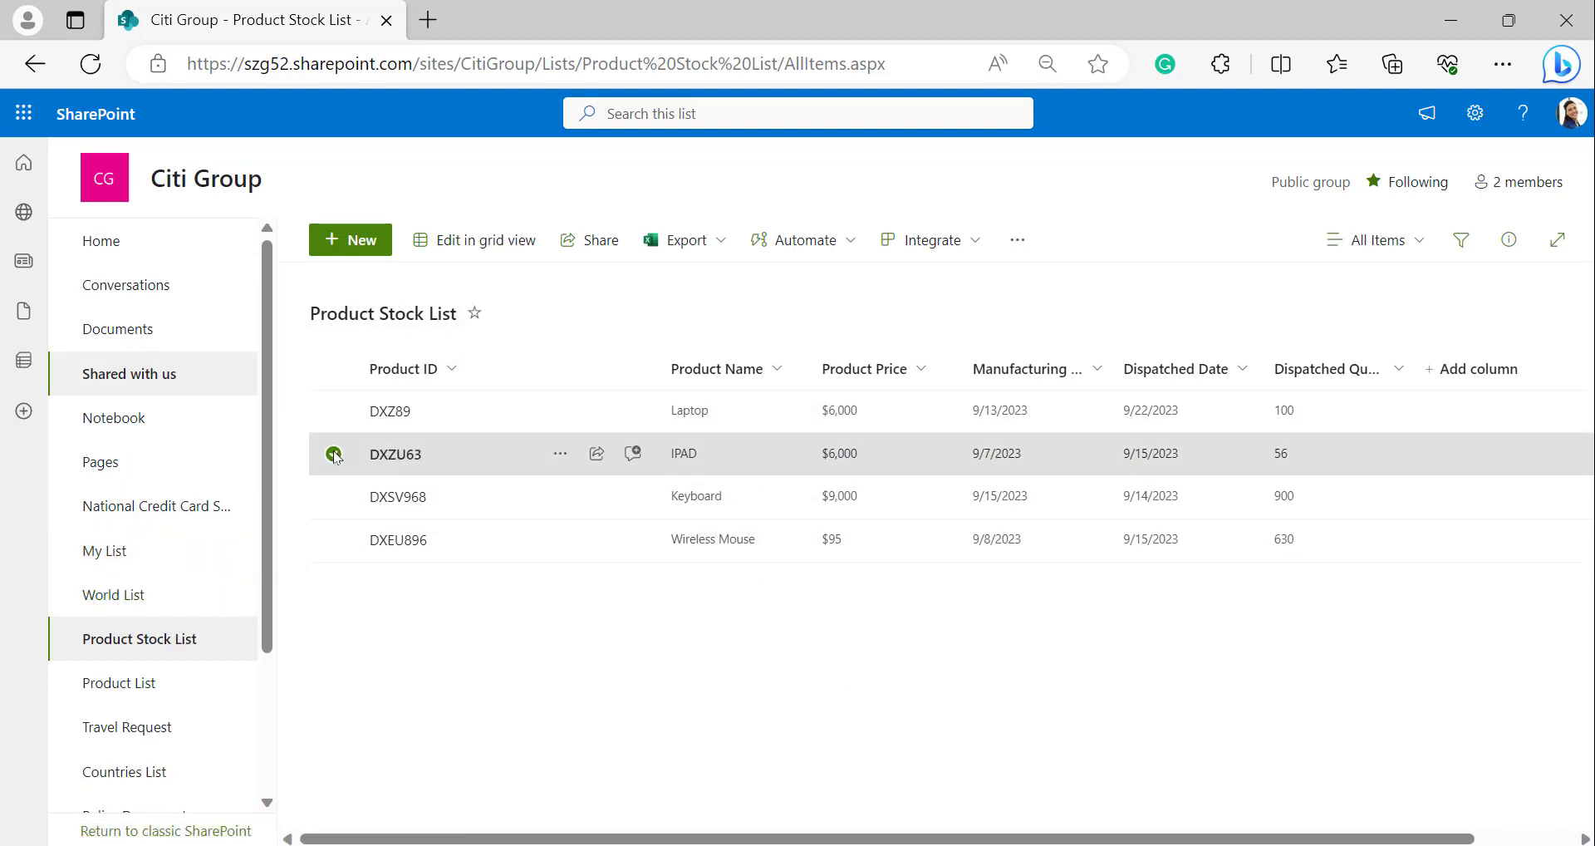
pyautogui.click(334, 496)
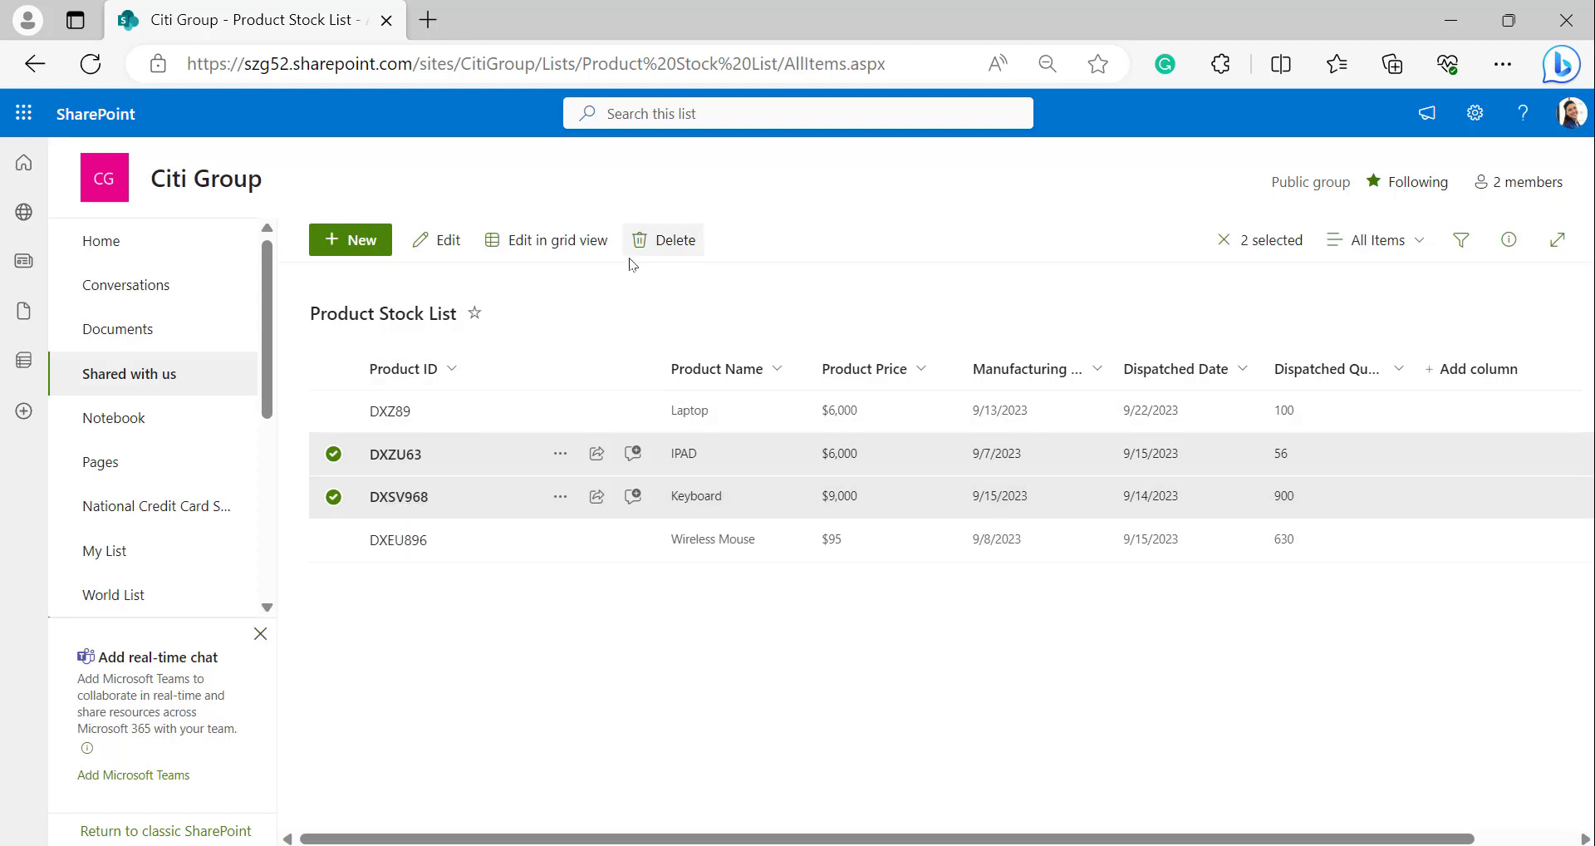
pyautogui.click(652, 245)
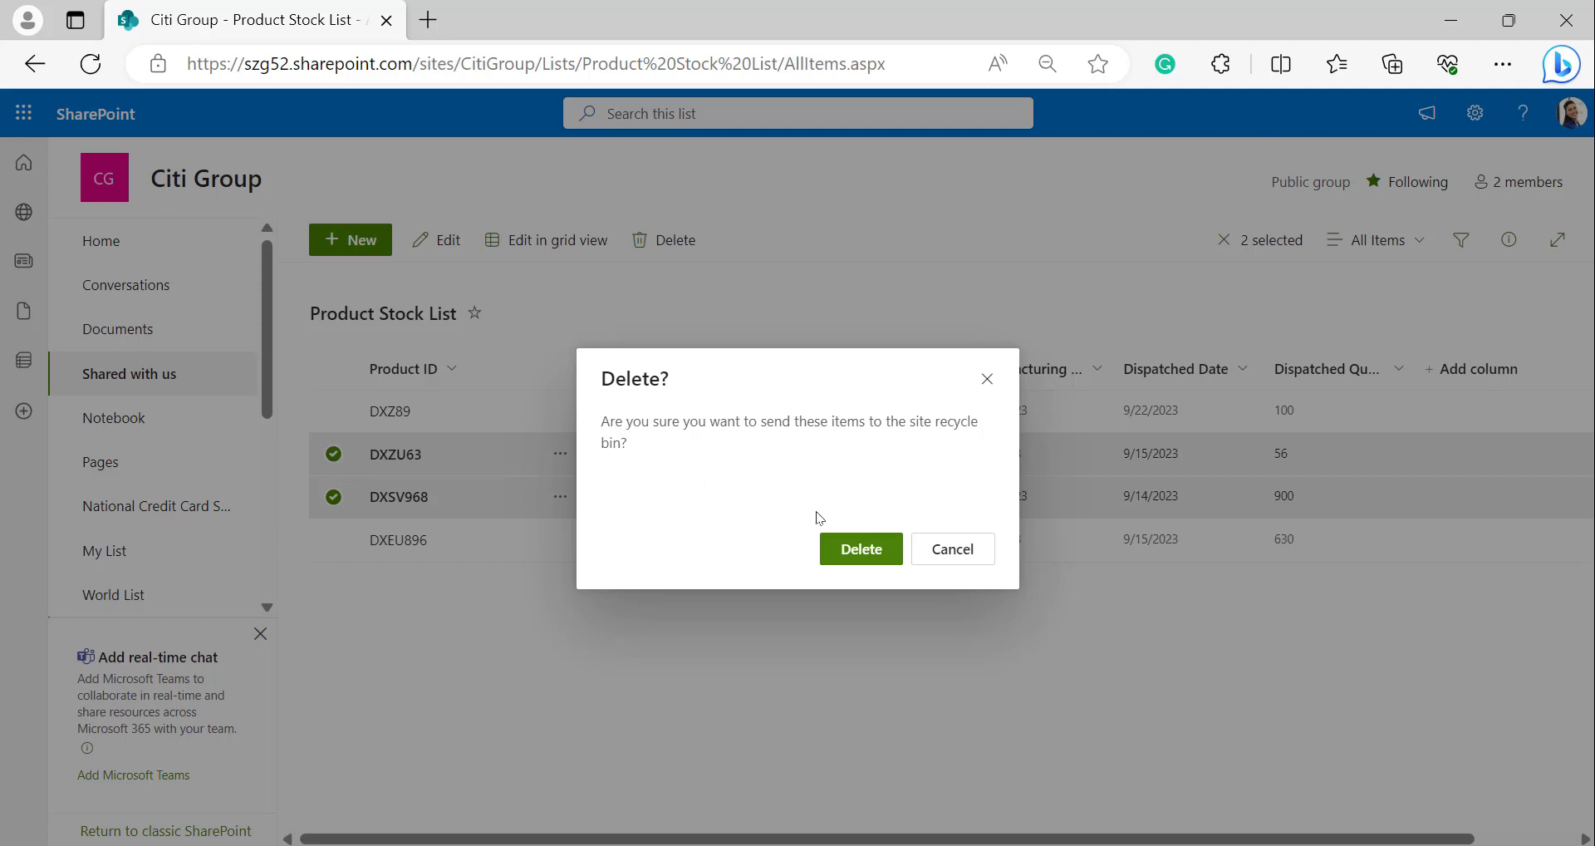
pyautogui.click(860, 550)
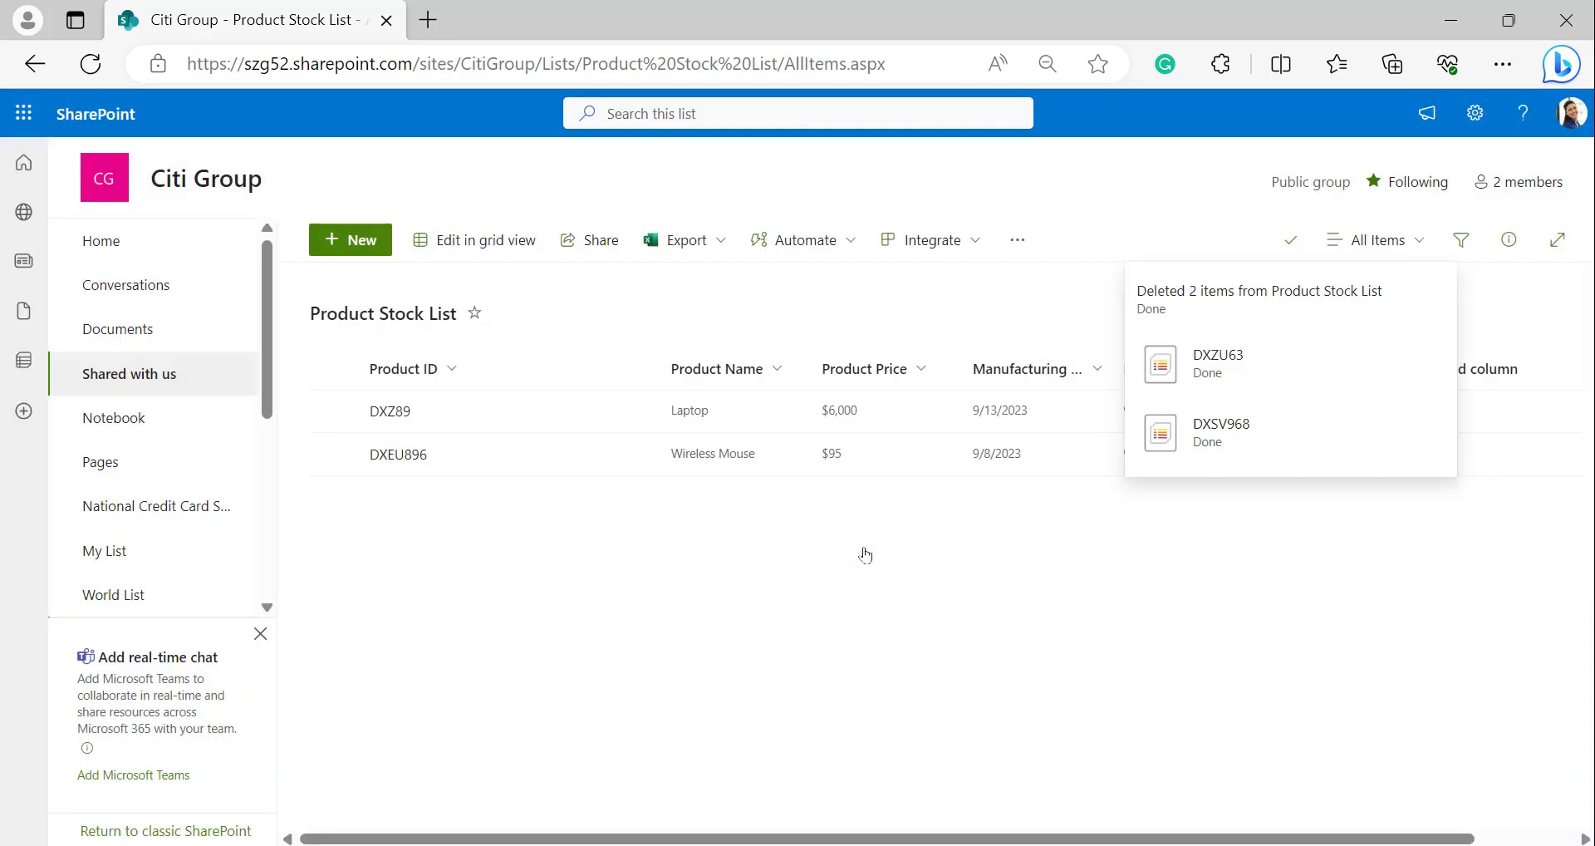
pyautogui.click(116, 509)
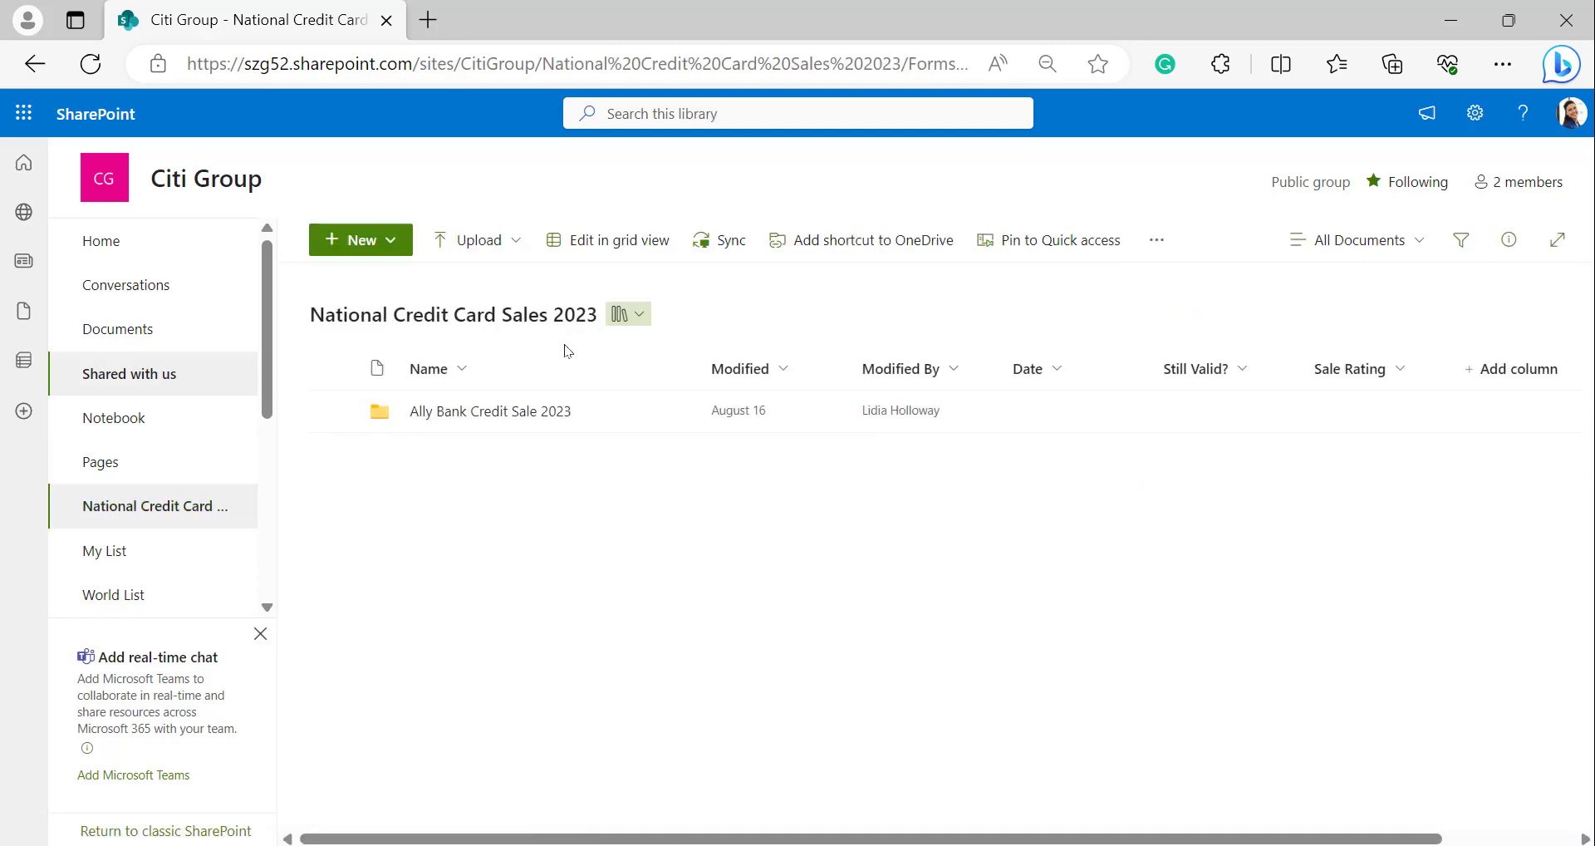
# - Delete Audit Report2023.docx, Audit Report20231.docx and Cash-Back Credit Cards.docx from Ally Bank Credit Sale 2023
pyautogui.click(453, 414)
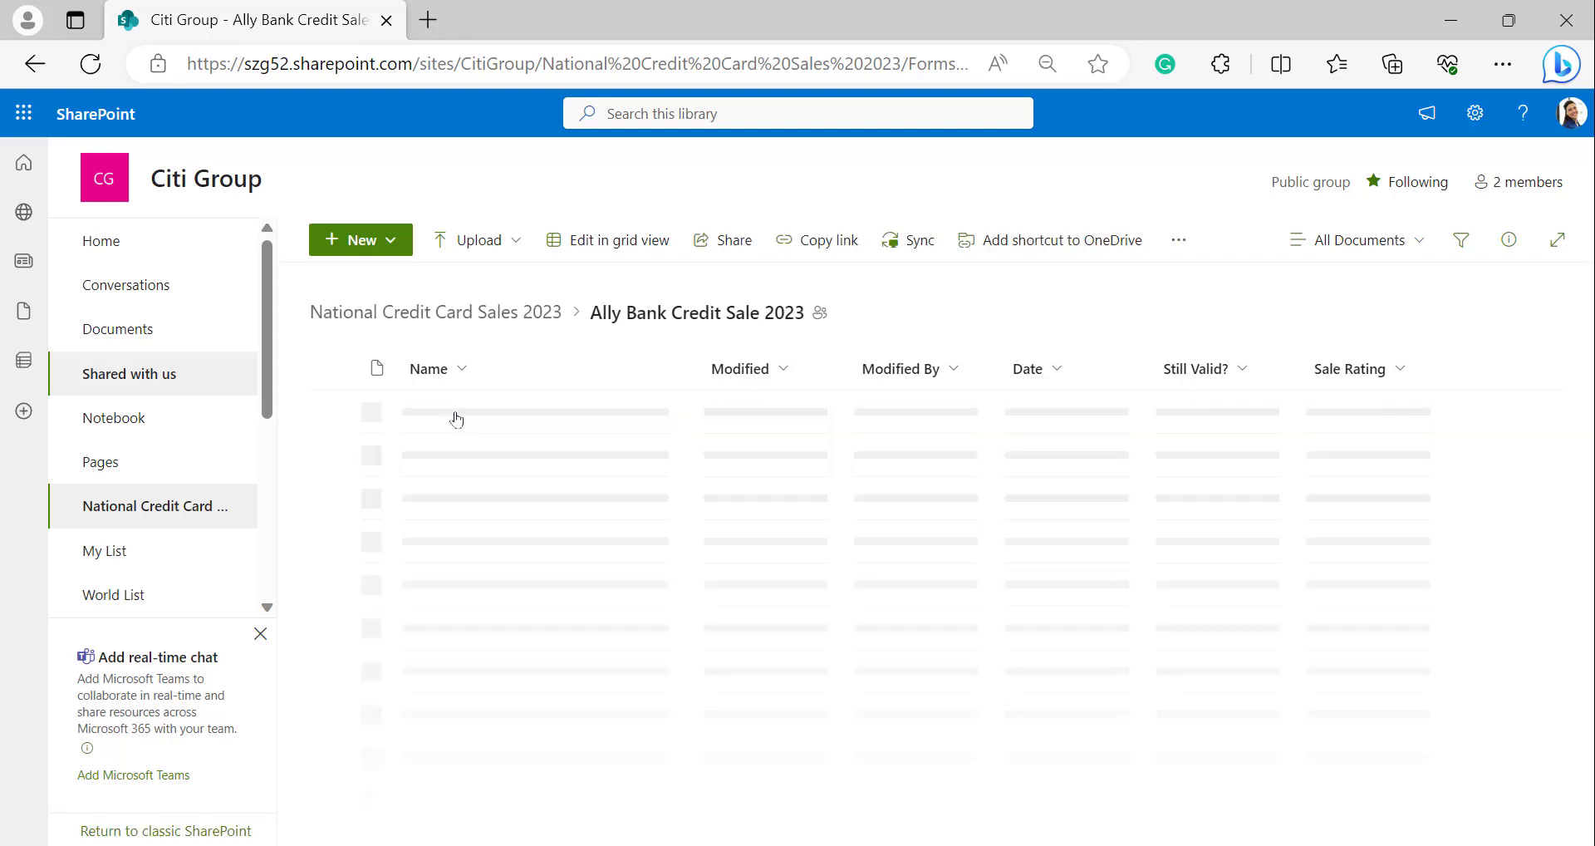
pyautogui.click(333, 454)
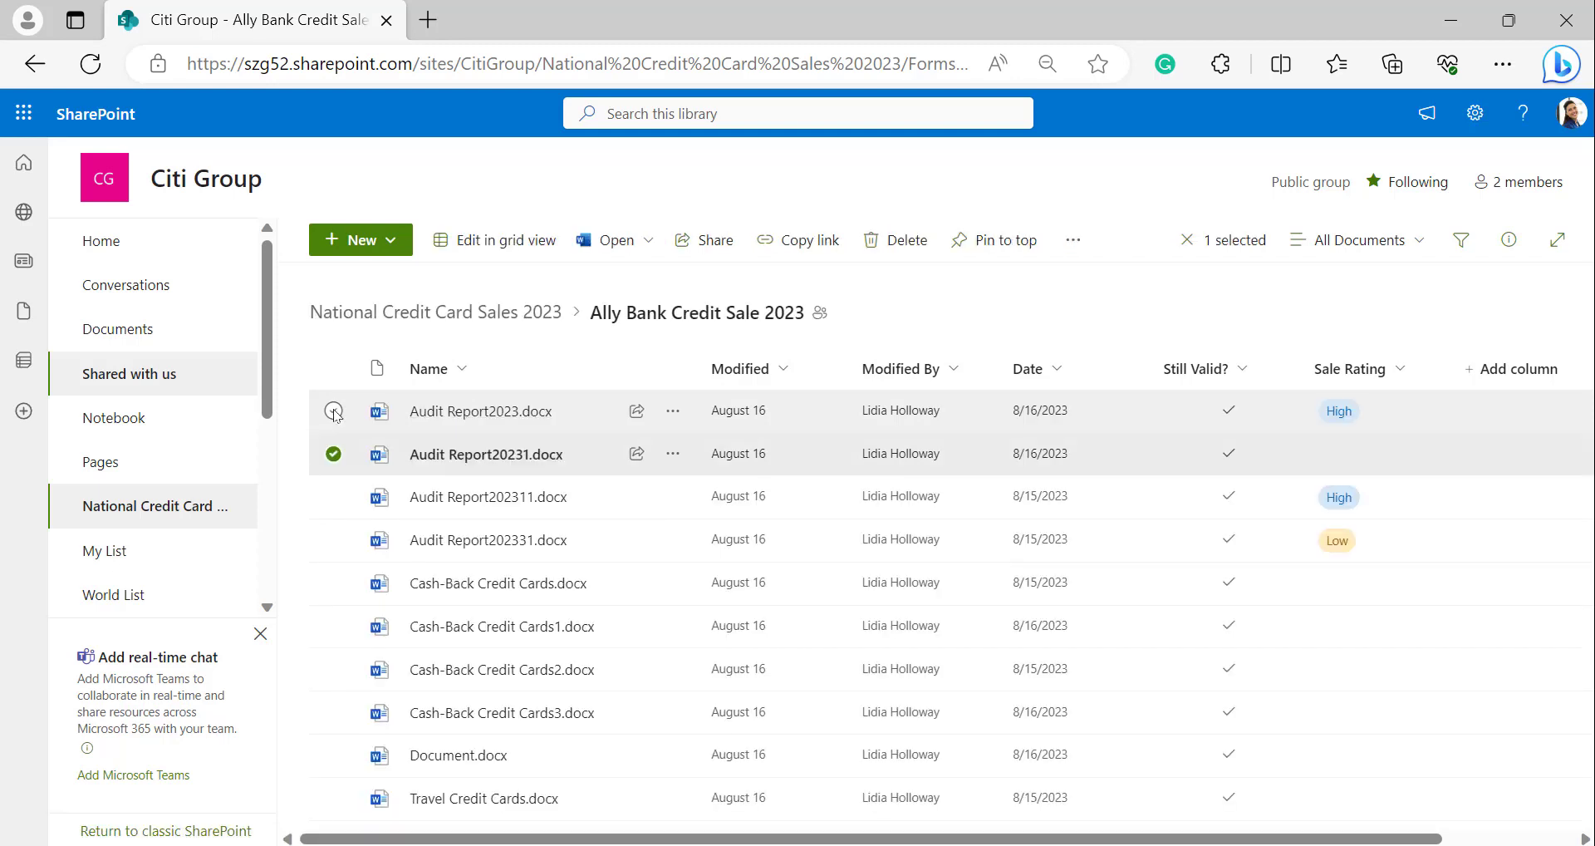
pyautogui.click(334, 411)
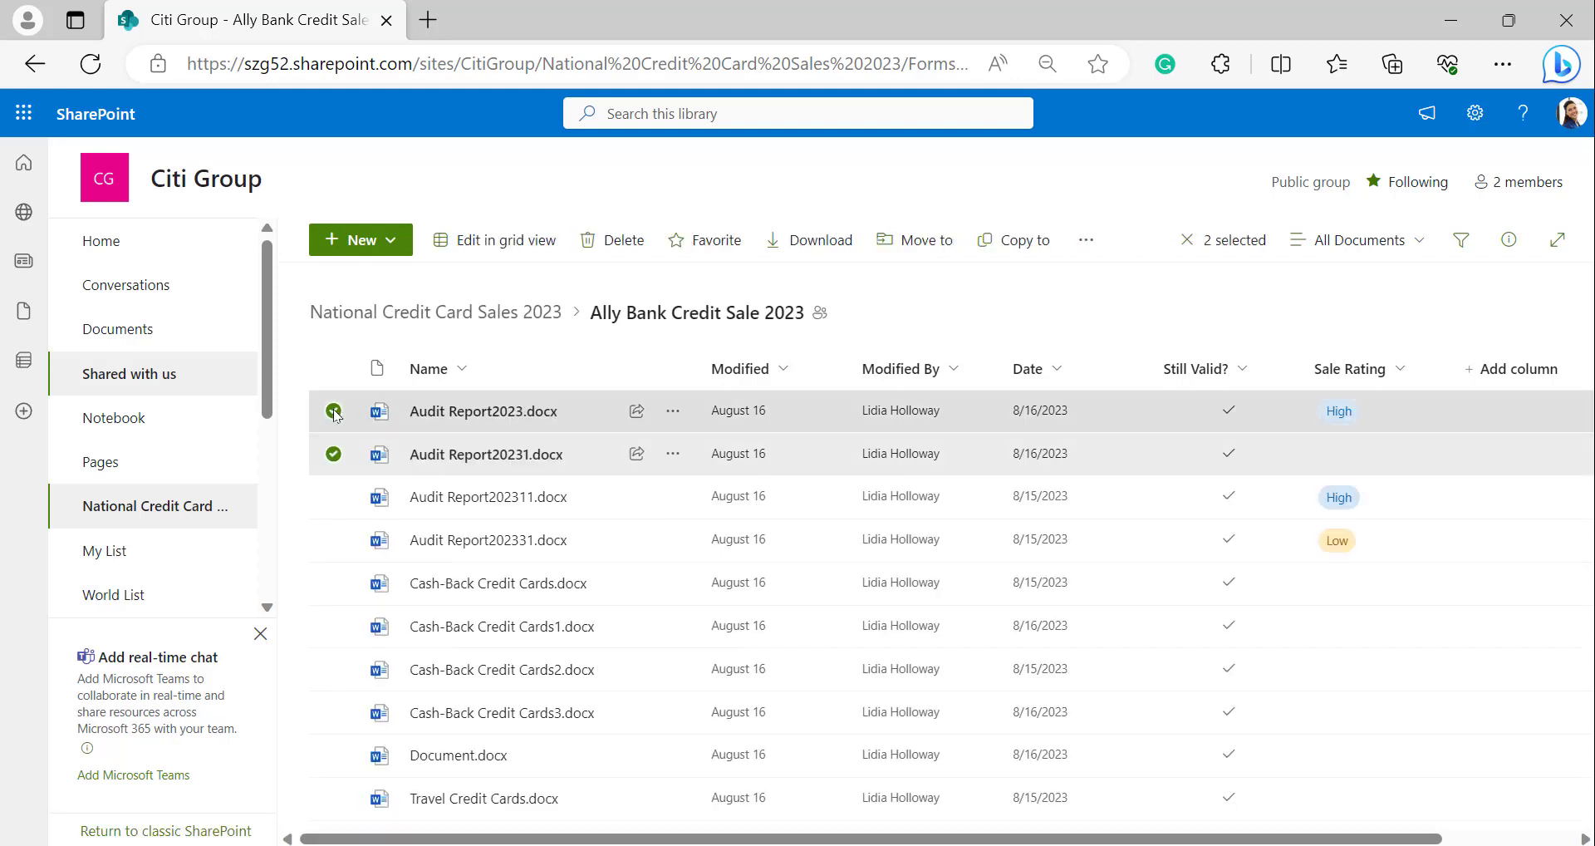
pyautogui.click(333, 584)
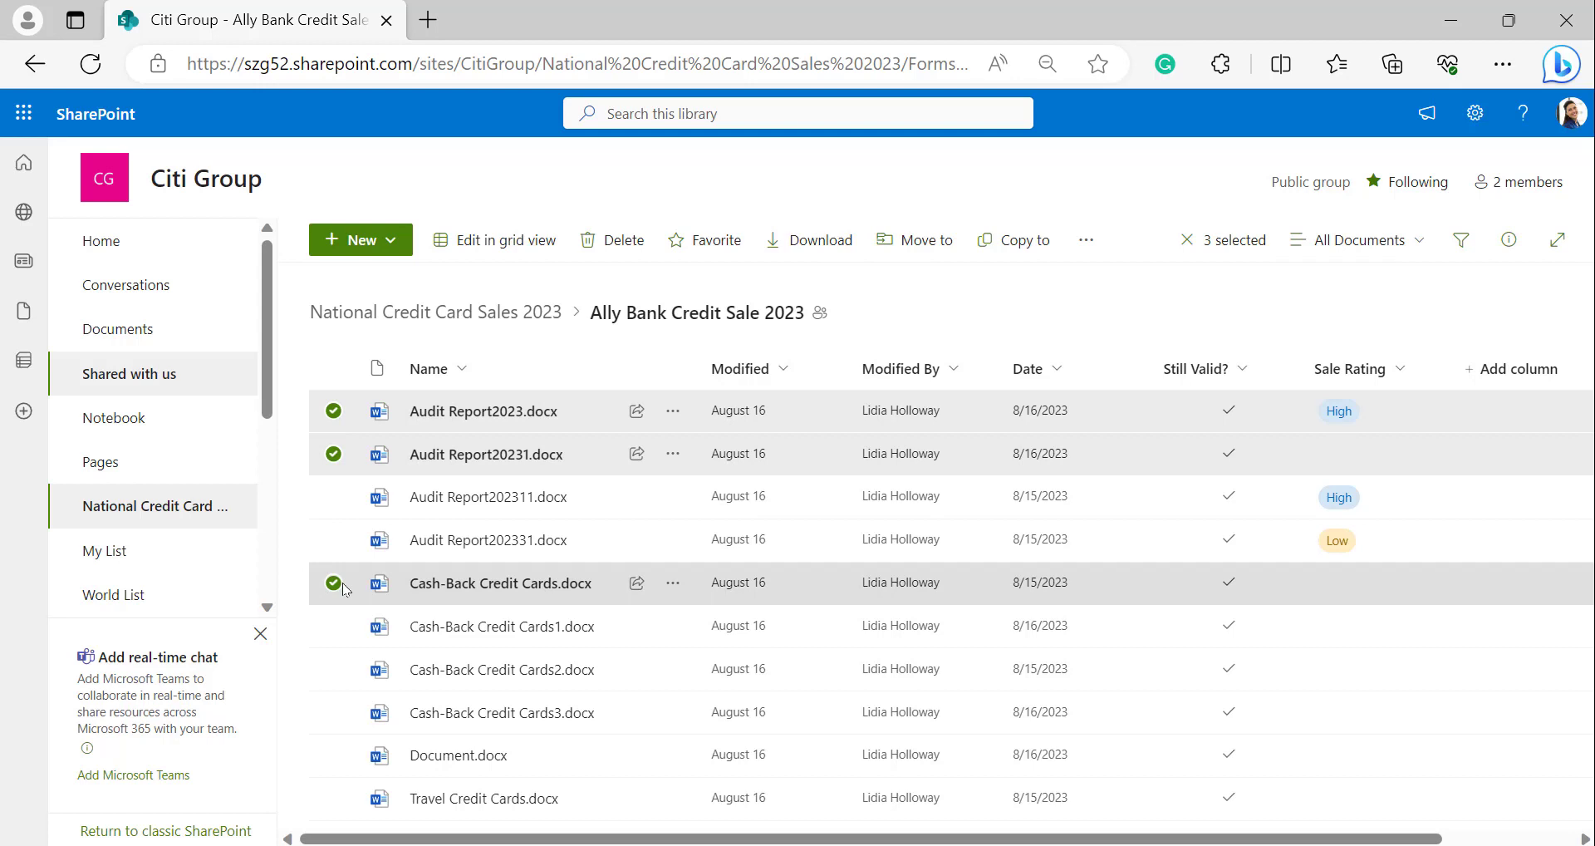
pyautogui.click(597, 242)
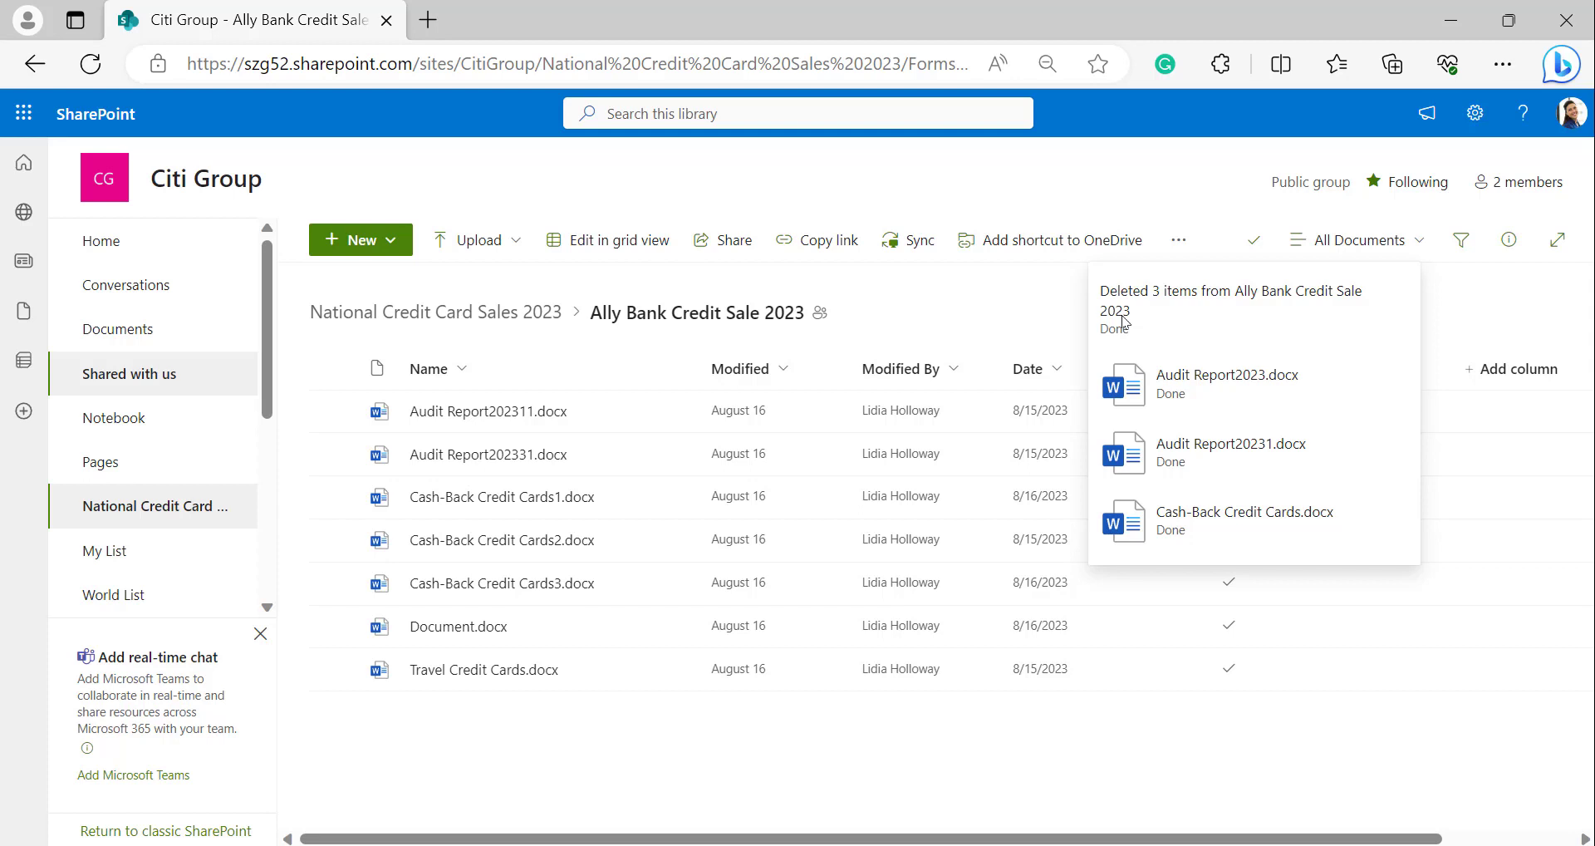
pyautogui.click(101, 242)
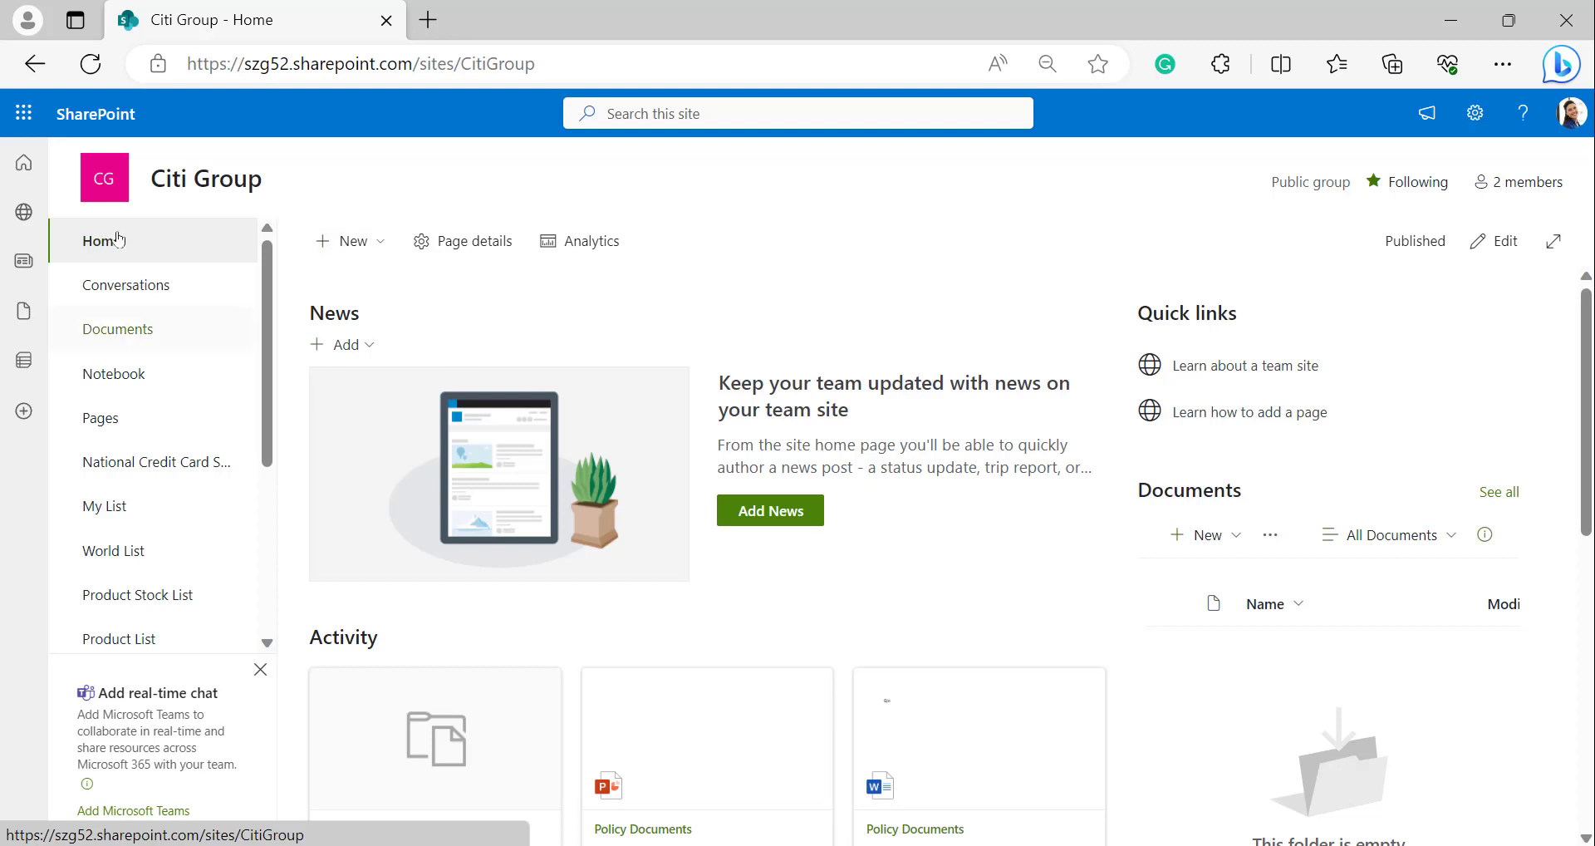
# - Open the Citi Group recycle bin, showing 18 items, through Site contents
pyautogui.click(1475, 114)
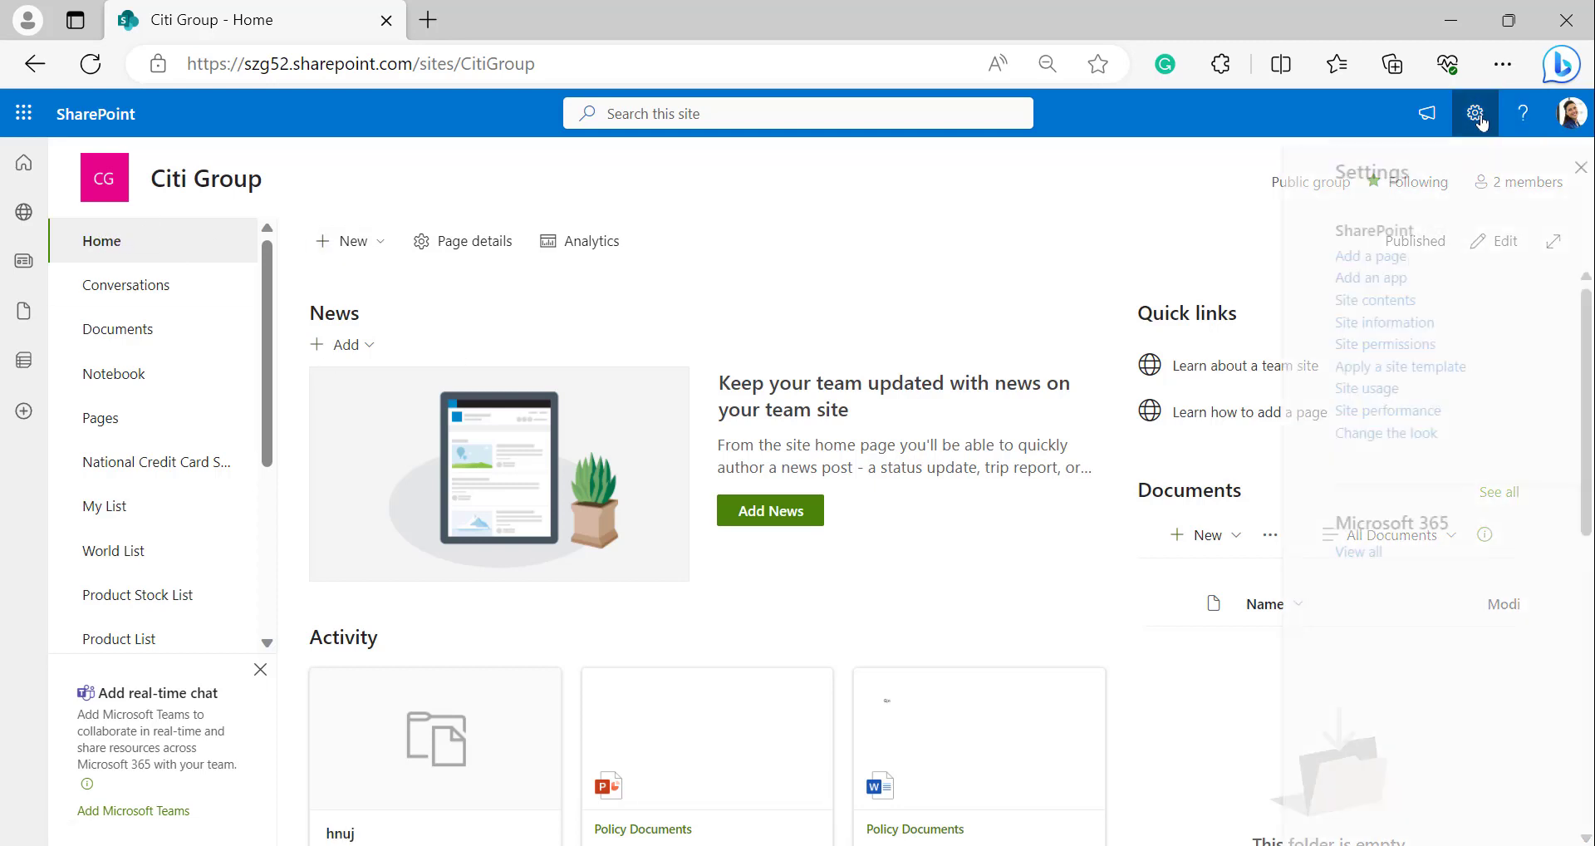
pyautogui.click(1321, 302)
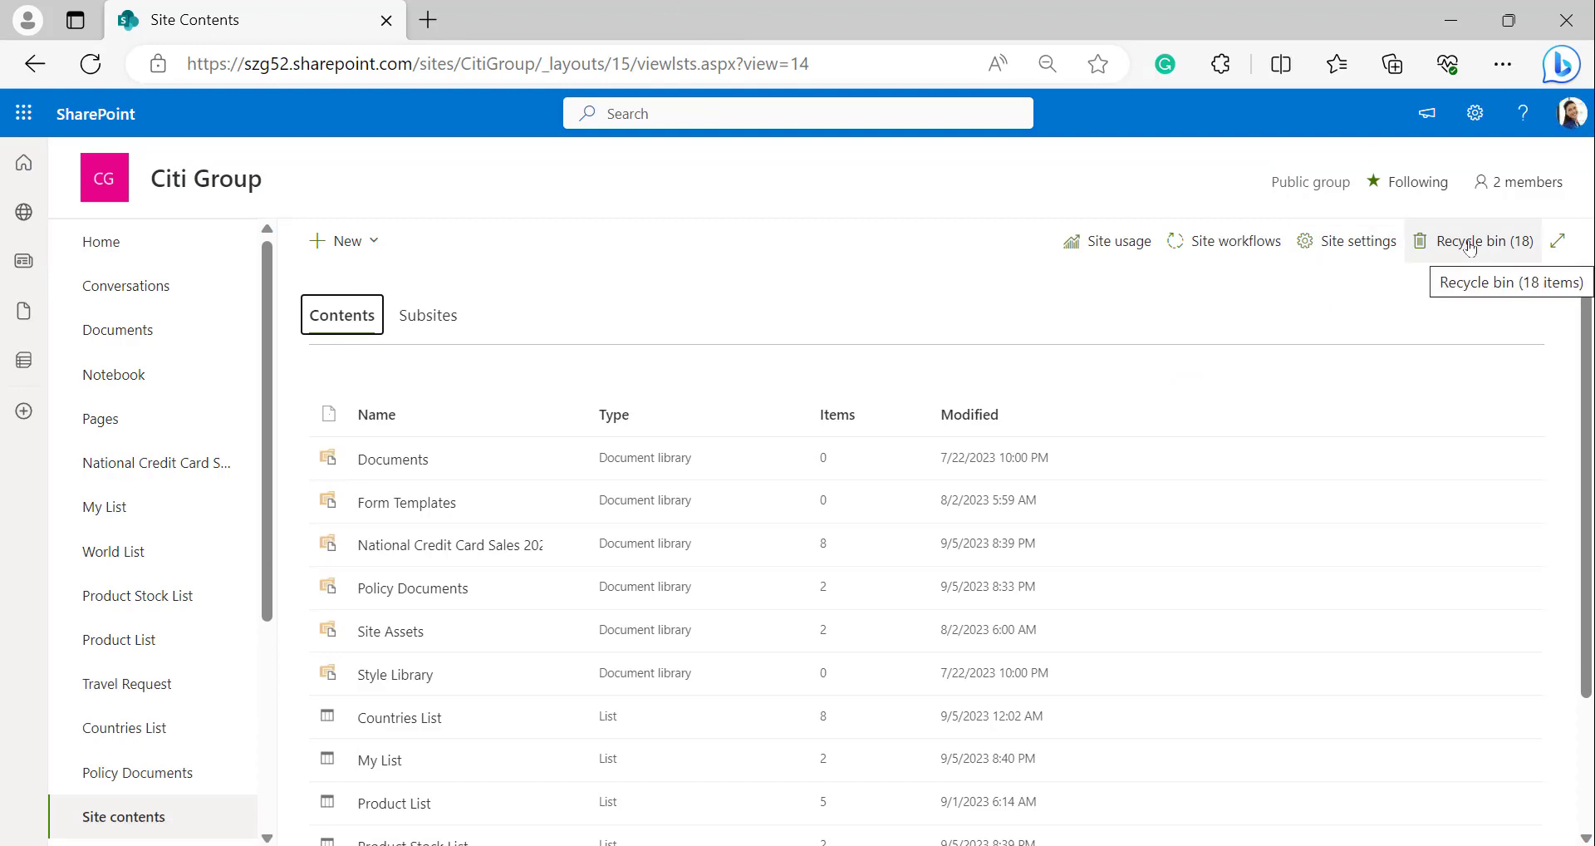
pyautogui.click(1476, 244)
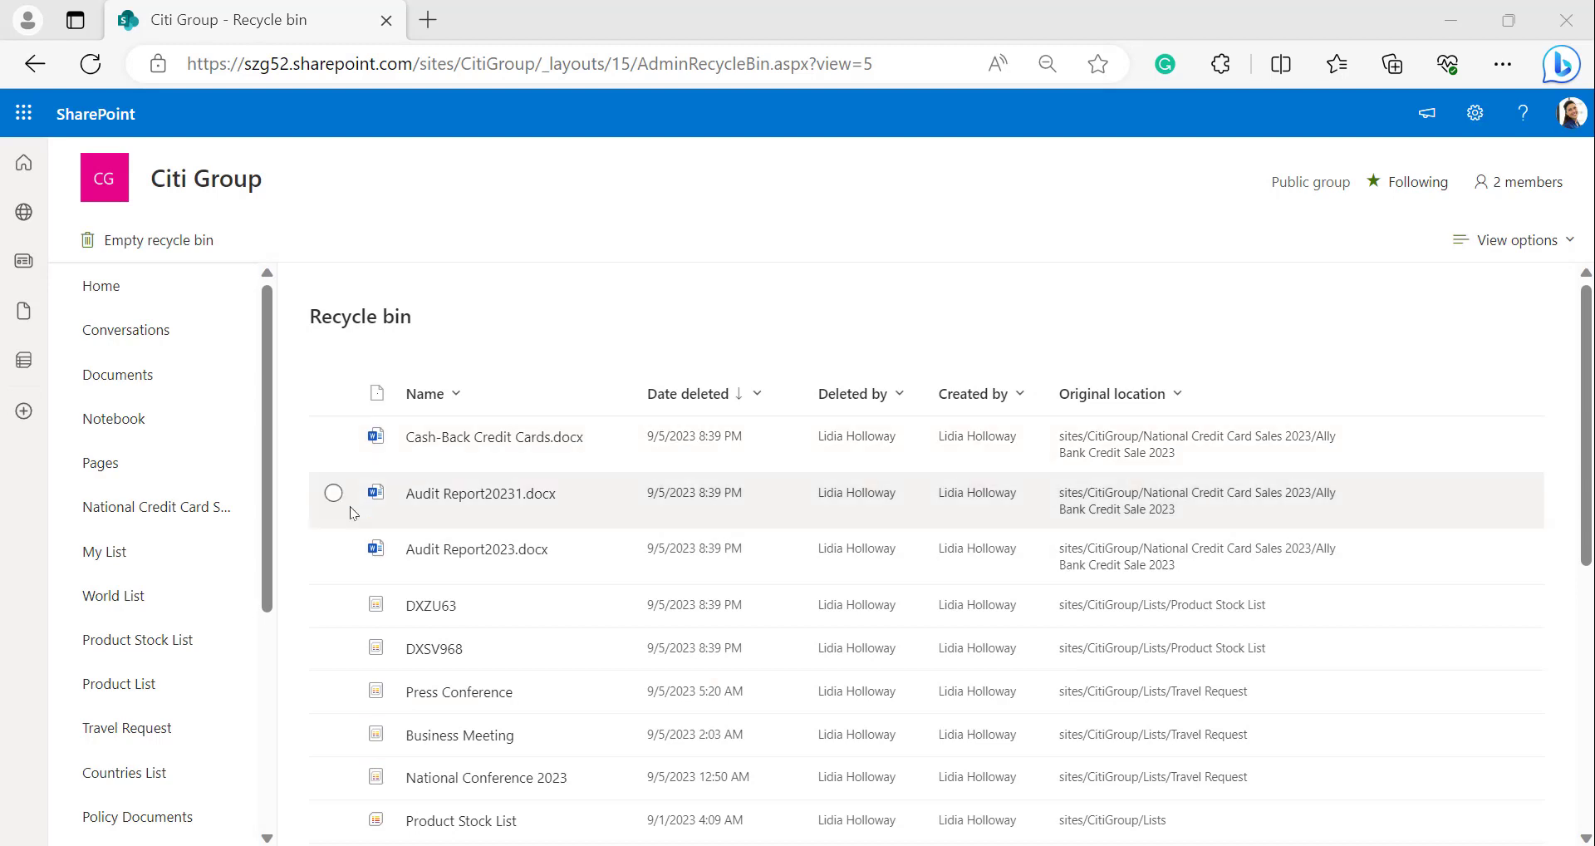
# - Restore Cash-Back Credit Cards.docx and DXZU63 from the recycle bin, then view the Product Stock List
pyautogui.click(334, 436)
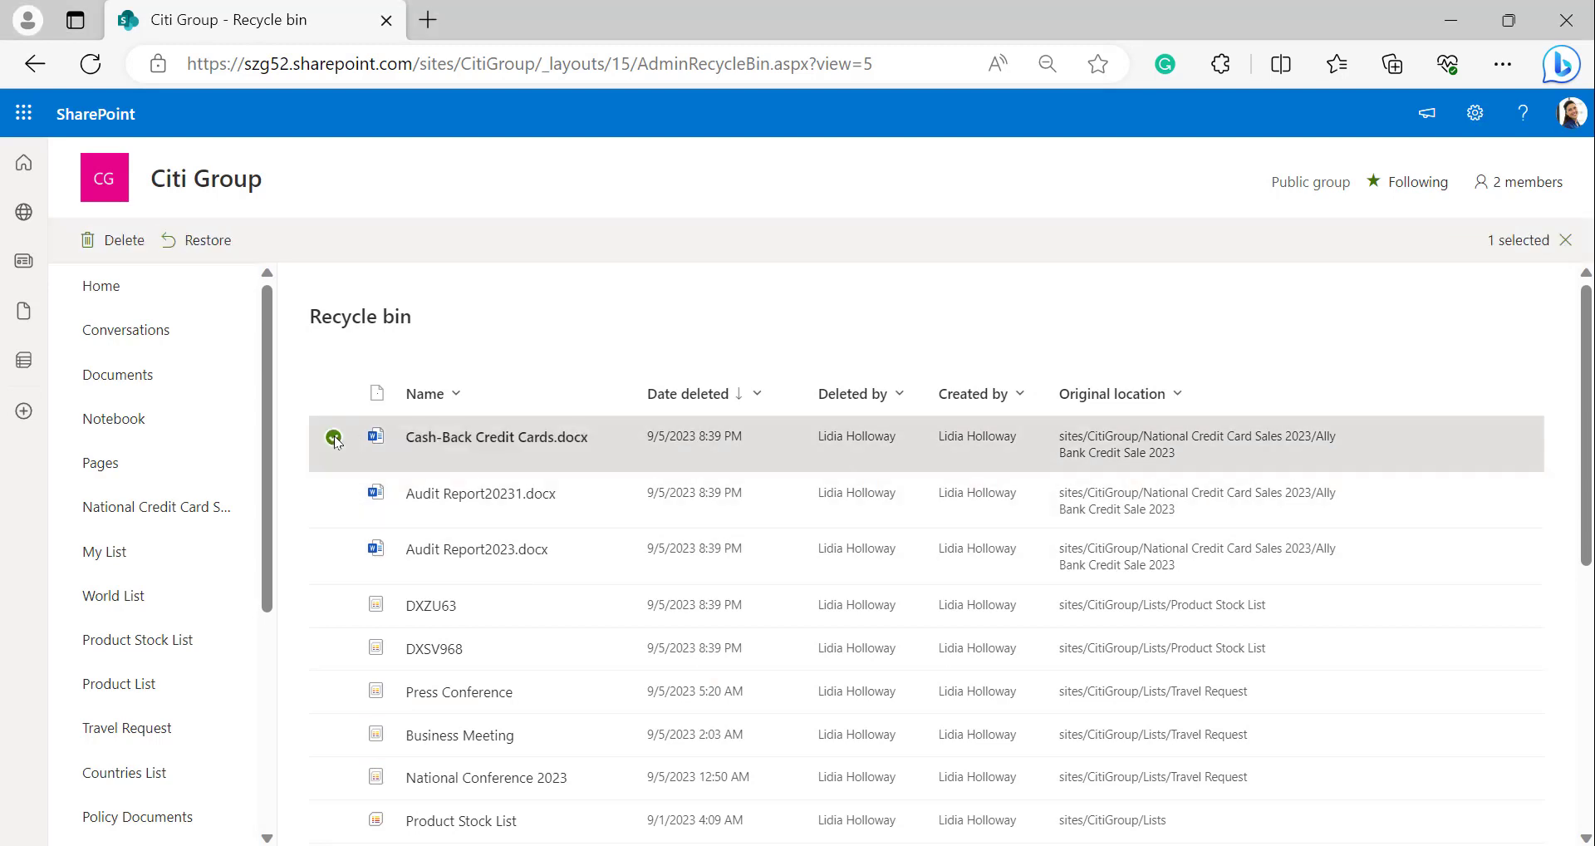
pyautogui.click(333, 493)
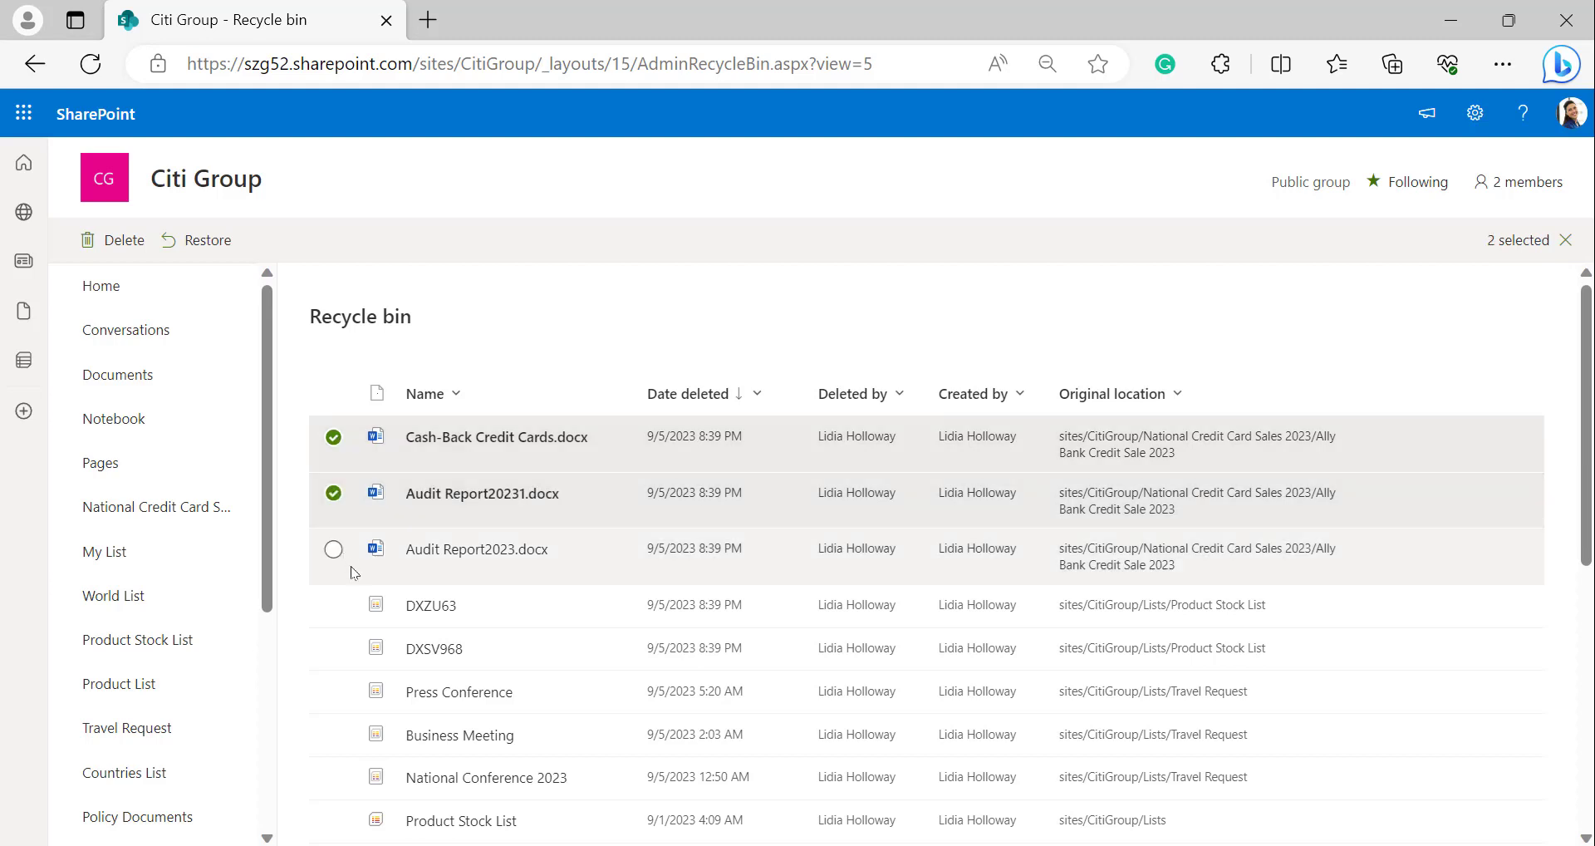
pyautogui.click(333, 605)
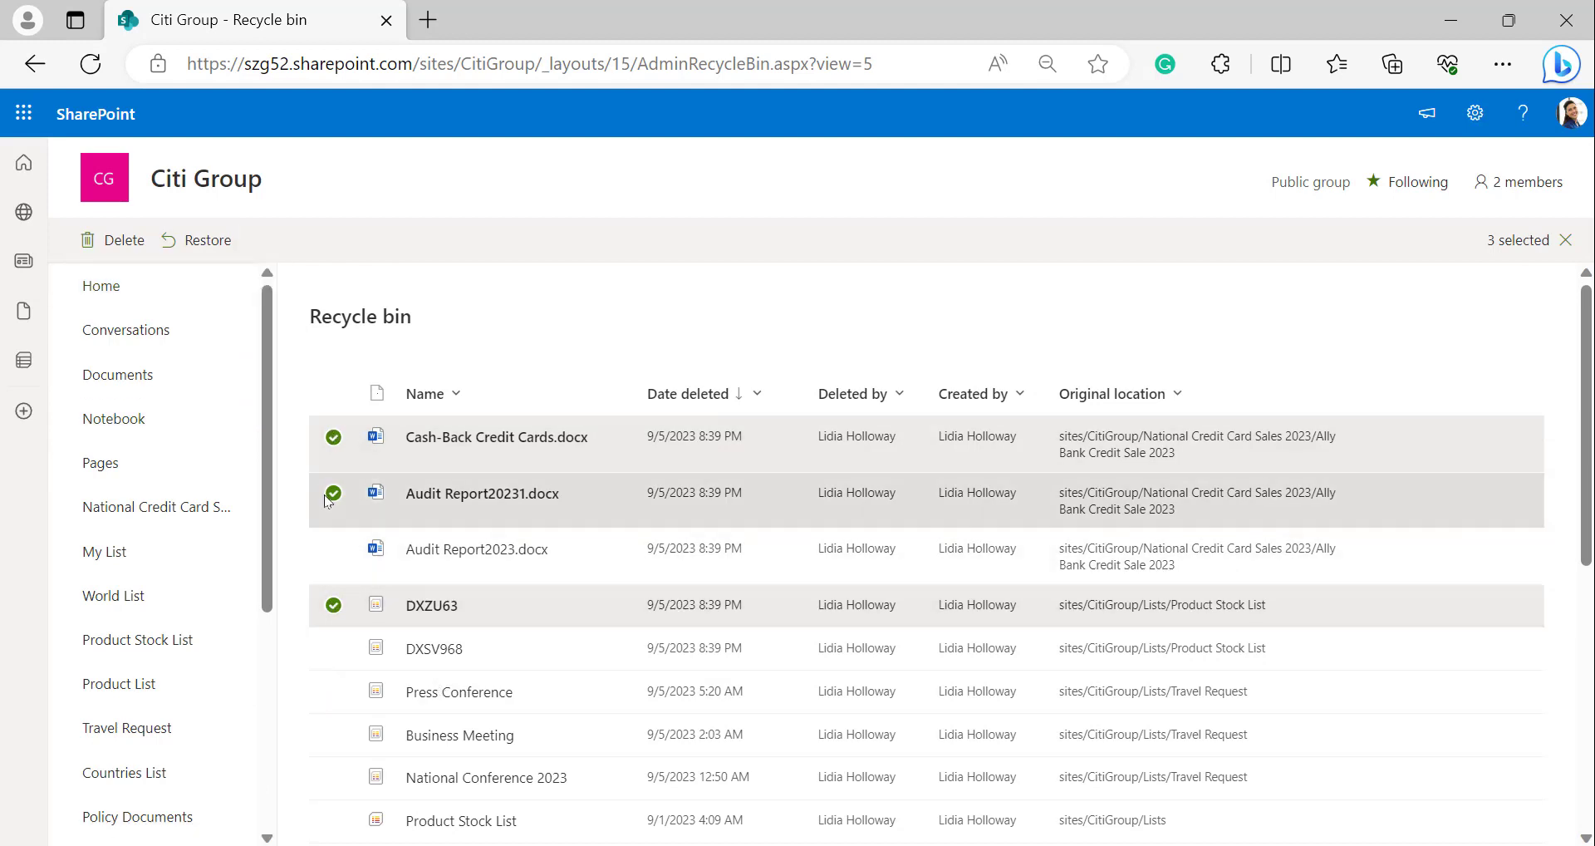
pyautogui.click(333, 437)
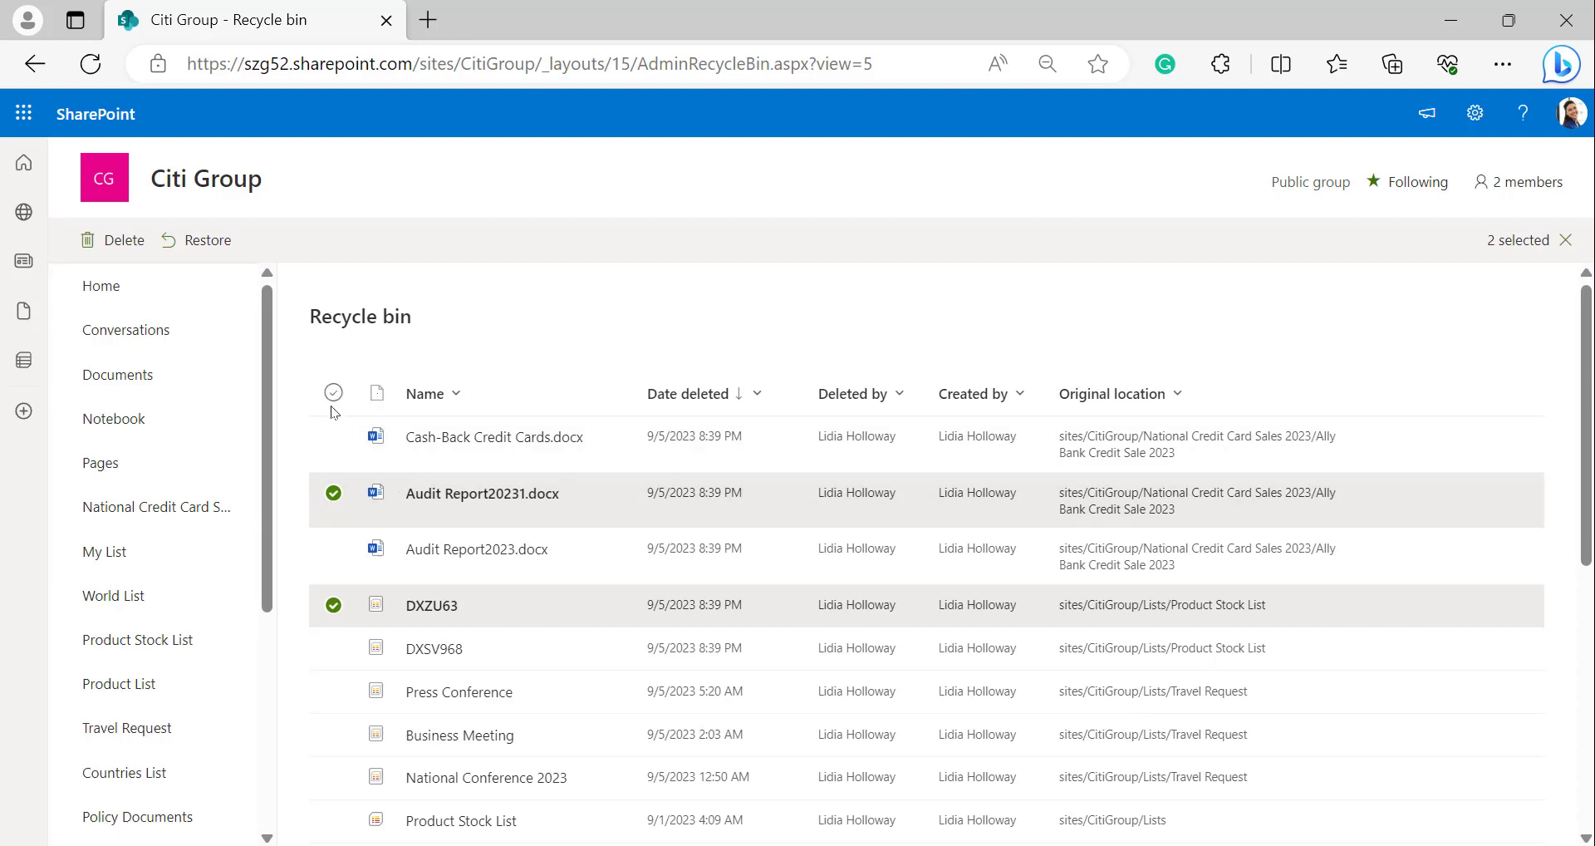
pyautogui.click(545, 444)
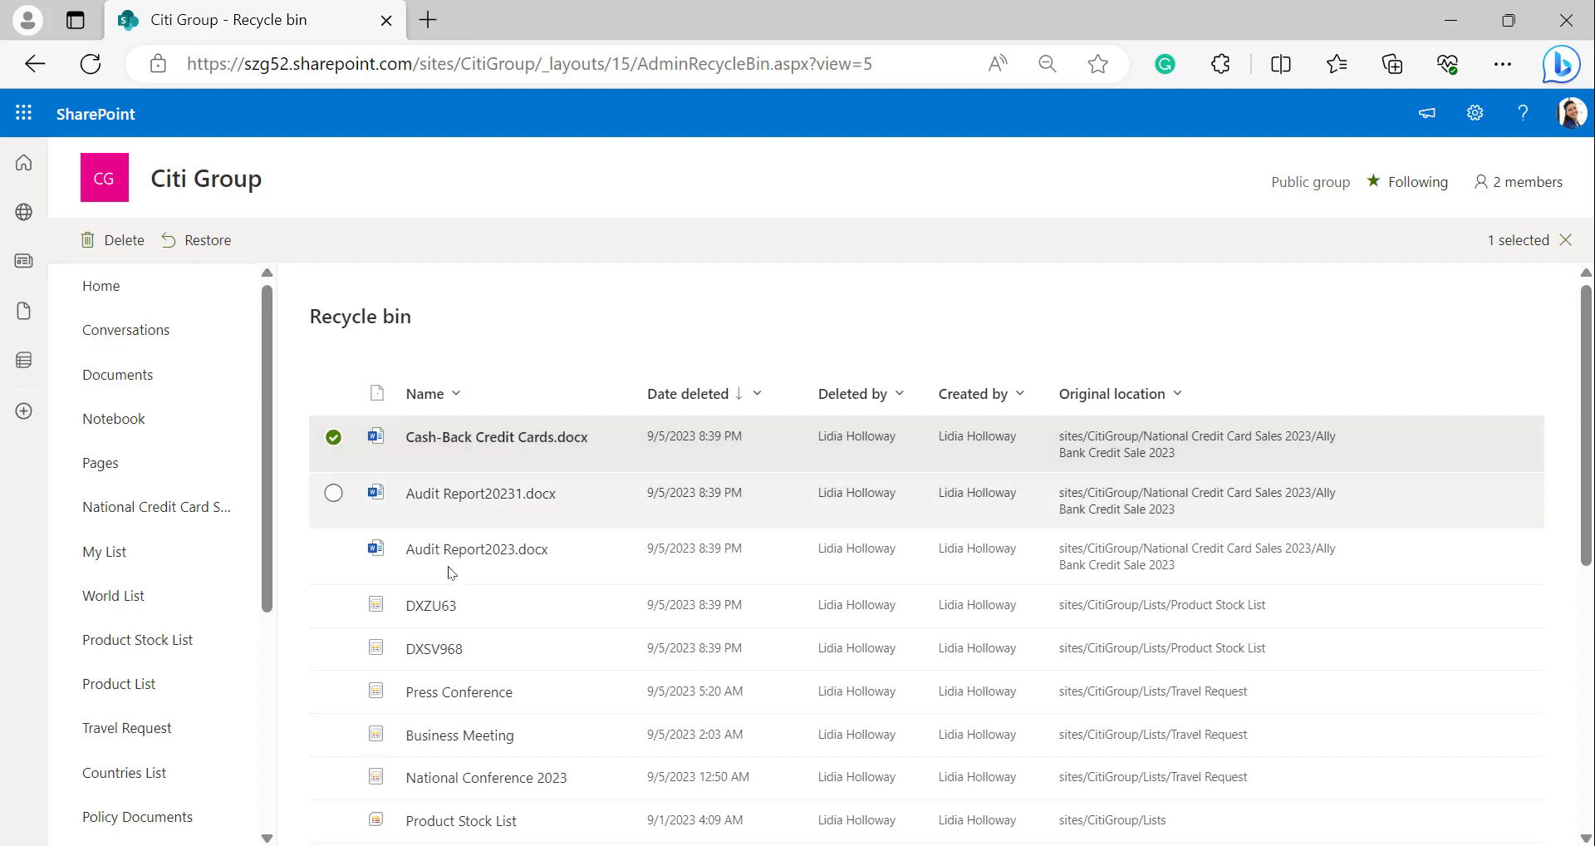
pyautogui.click(332, 605)
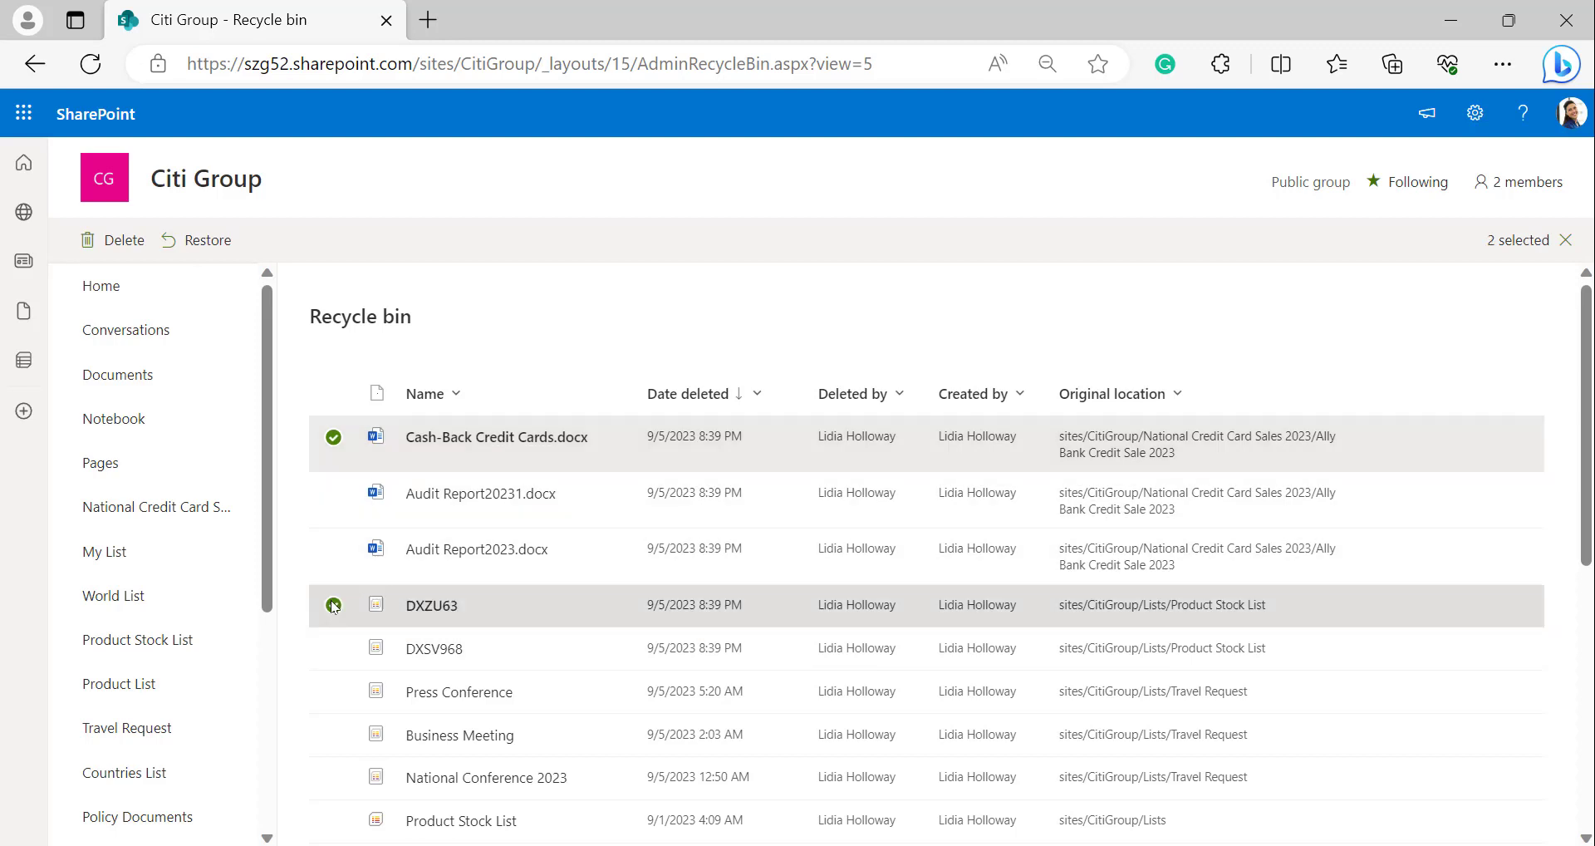
pyautogui.click(183, 242)
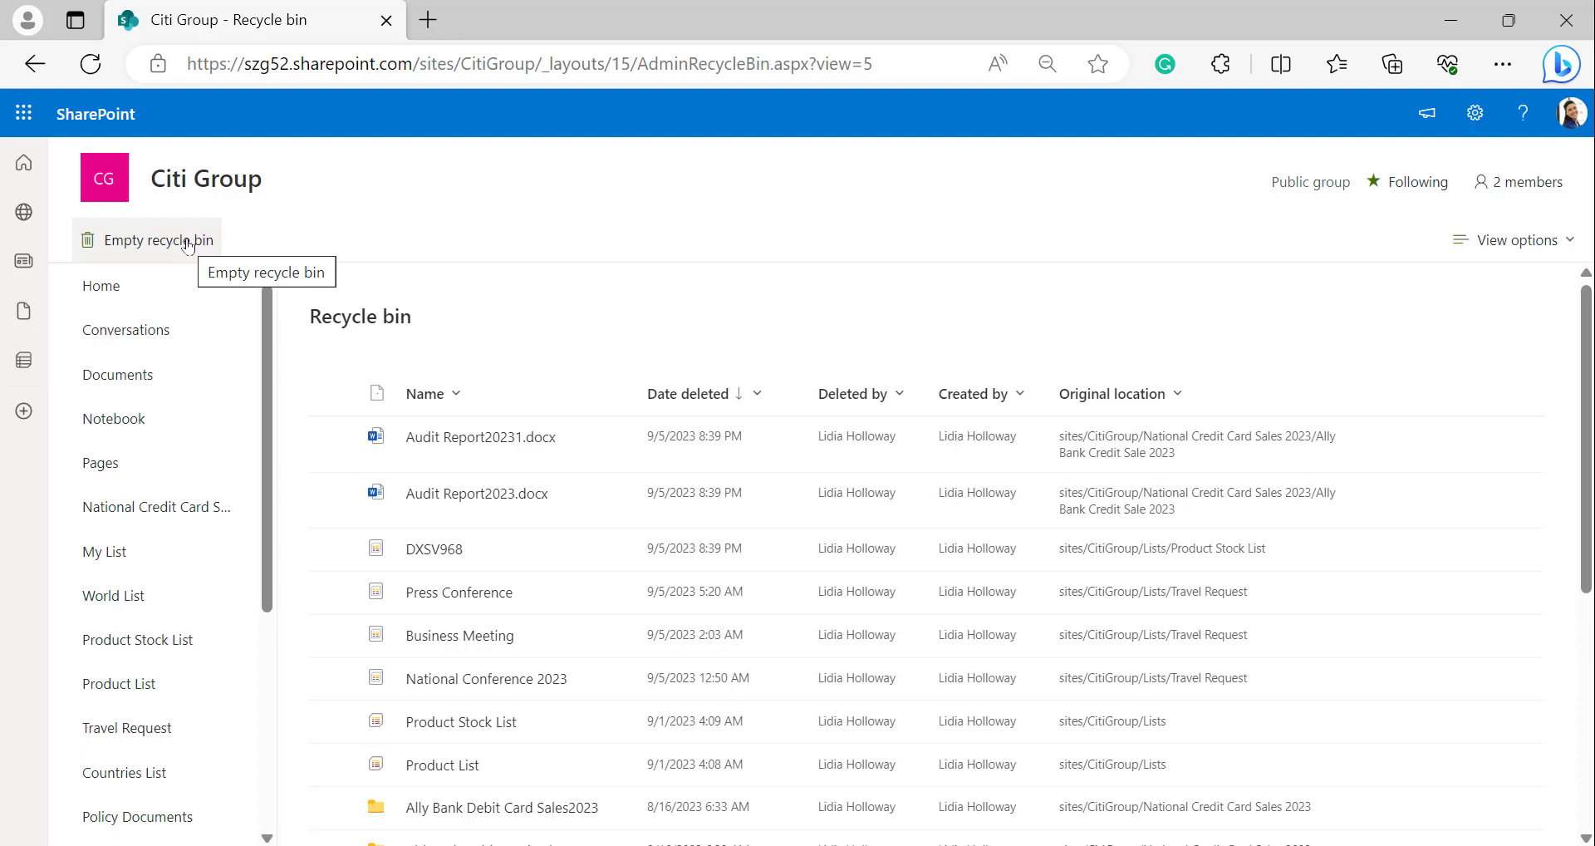
pyautogui.click(136, 641)
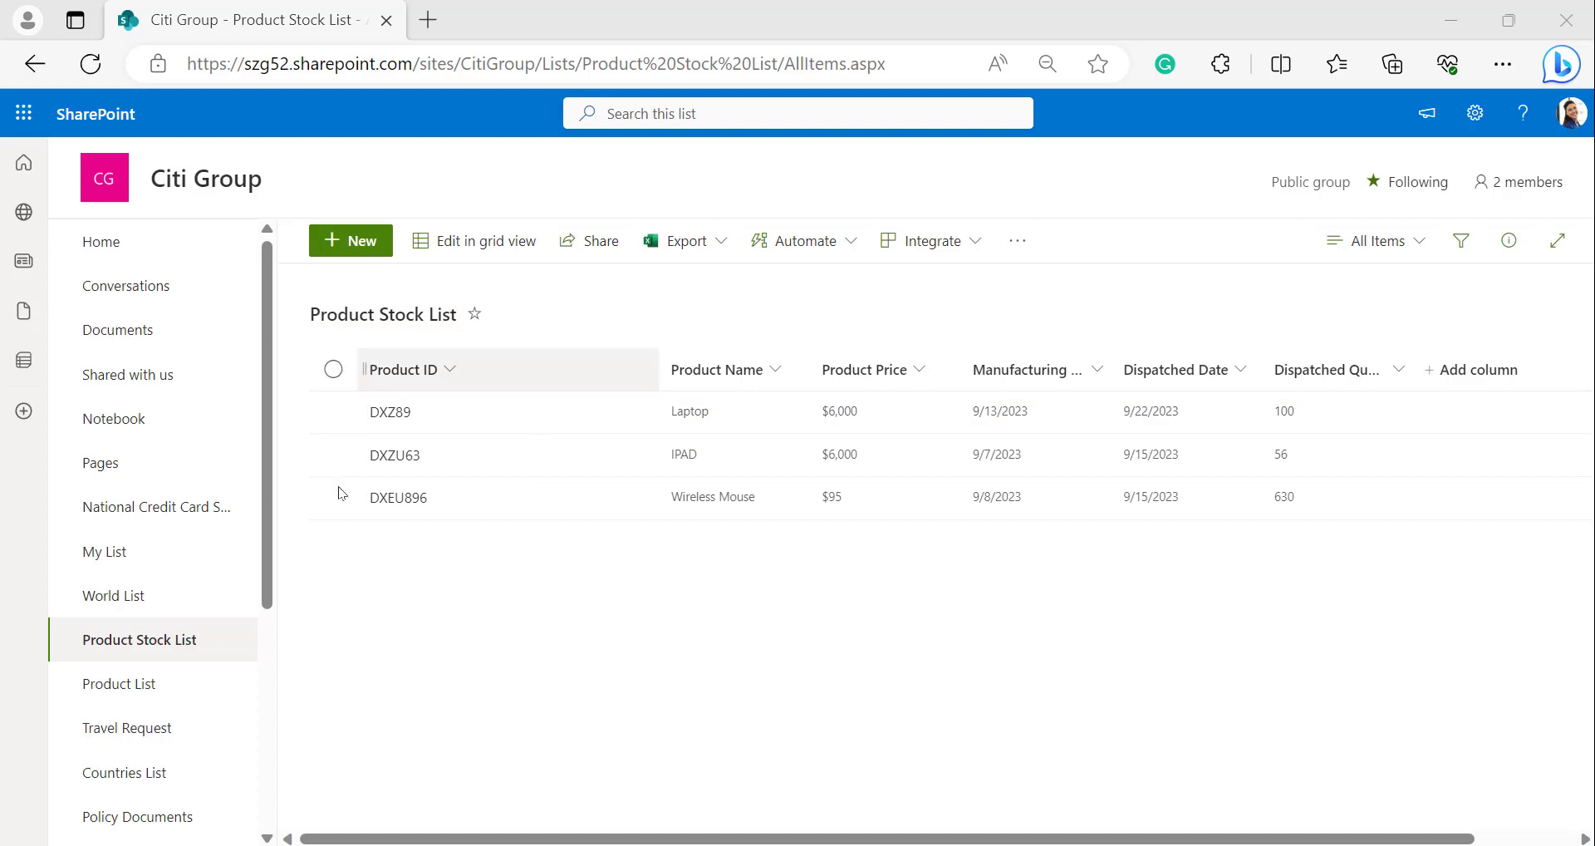
# - Verify Cash-Back Credit Cards.docx is back in the Ally Bank Credit Sale 2023 folder, then return home
pyautogui.click(125, 507)
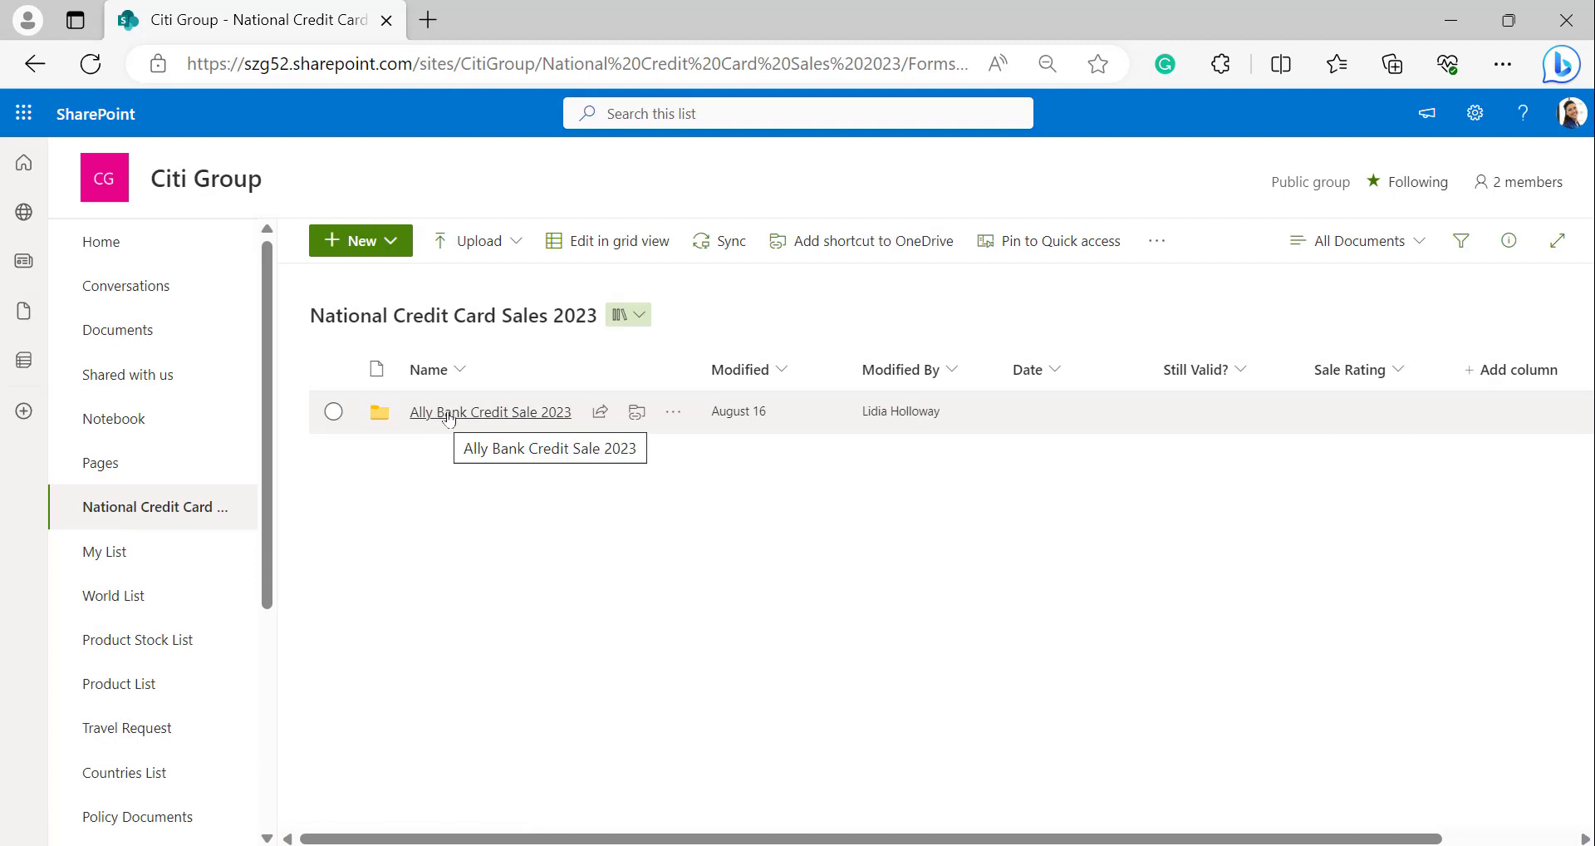
pyautogui.click(475, 413)
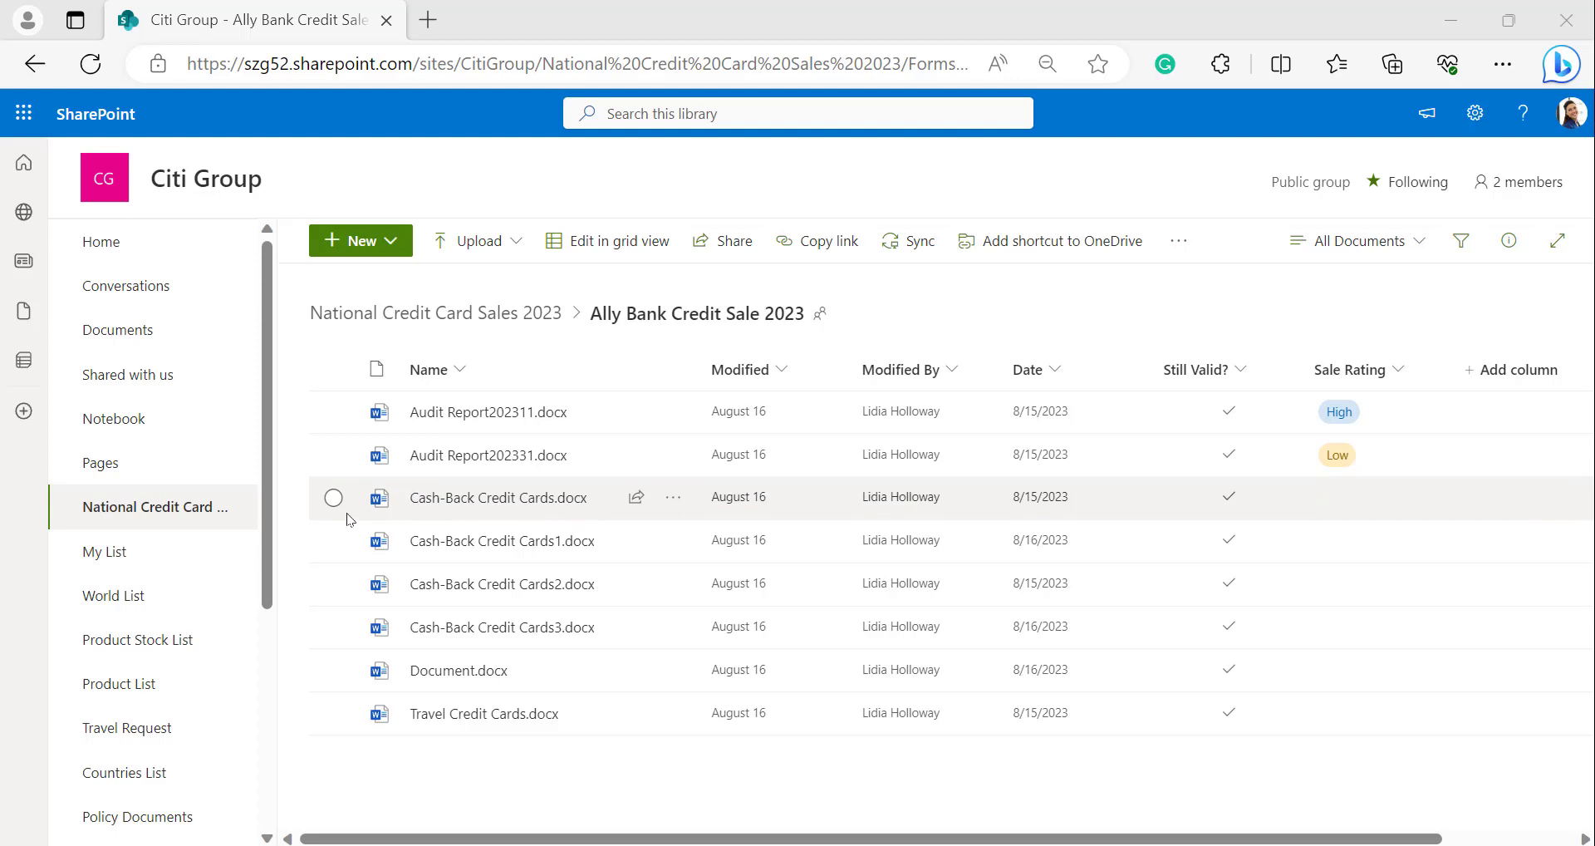
pyautogui.scroll(-3, 48, 330)
pyautogui.scroll(3, 112, 278)
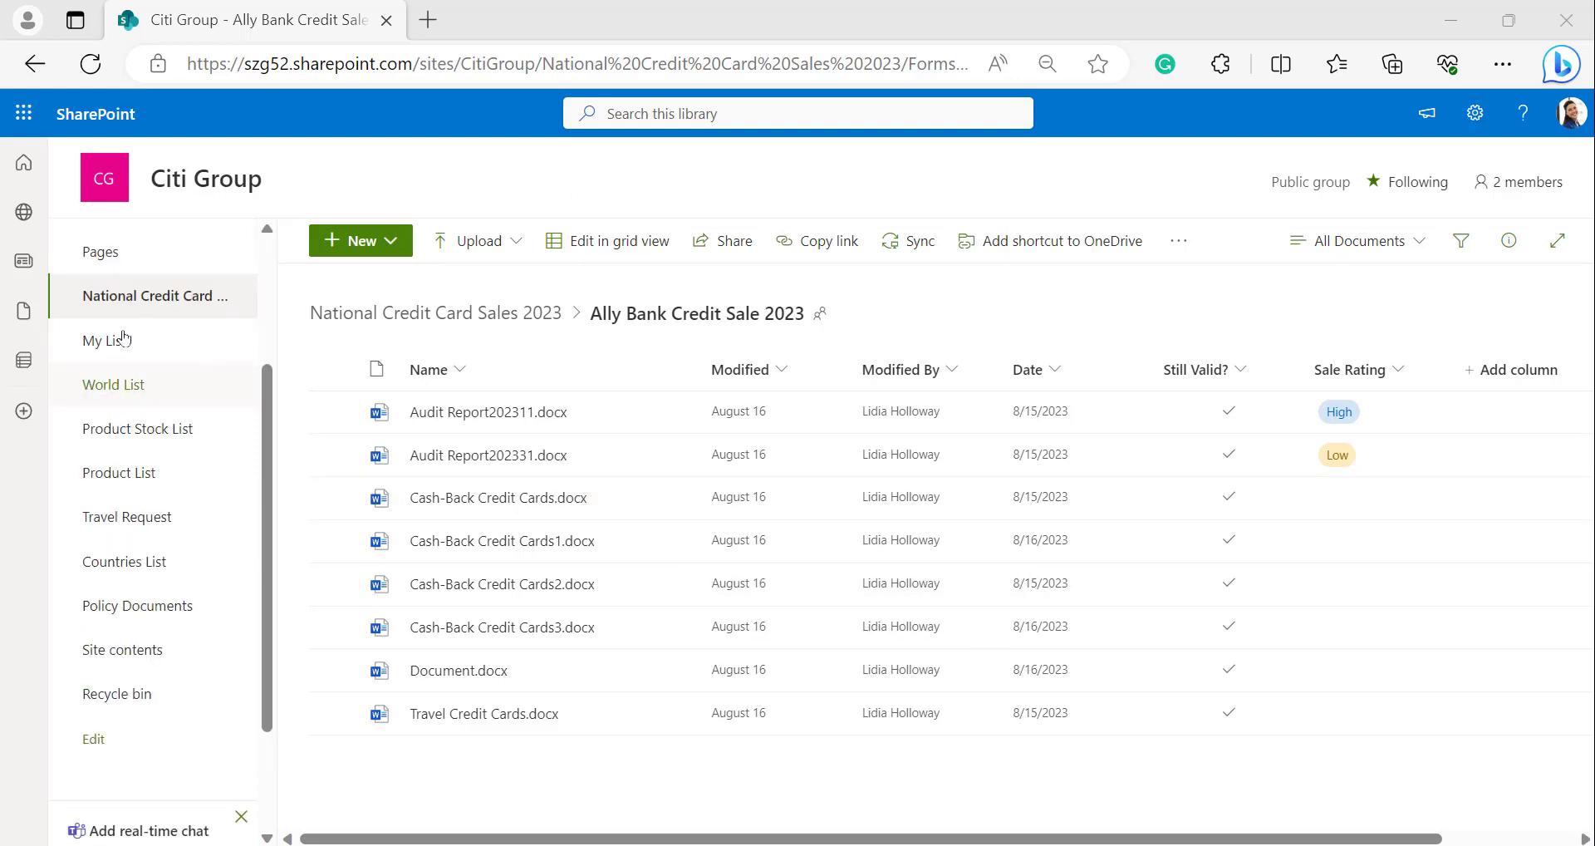
pyautogui.click(117, 248)
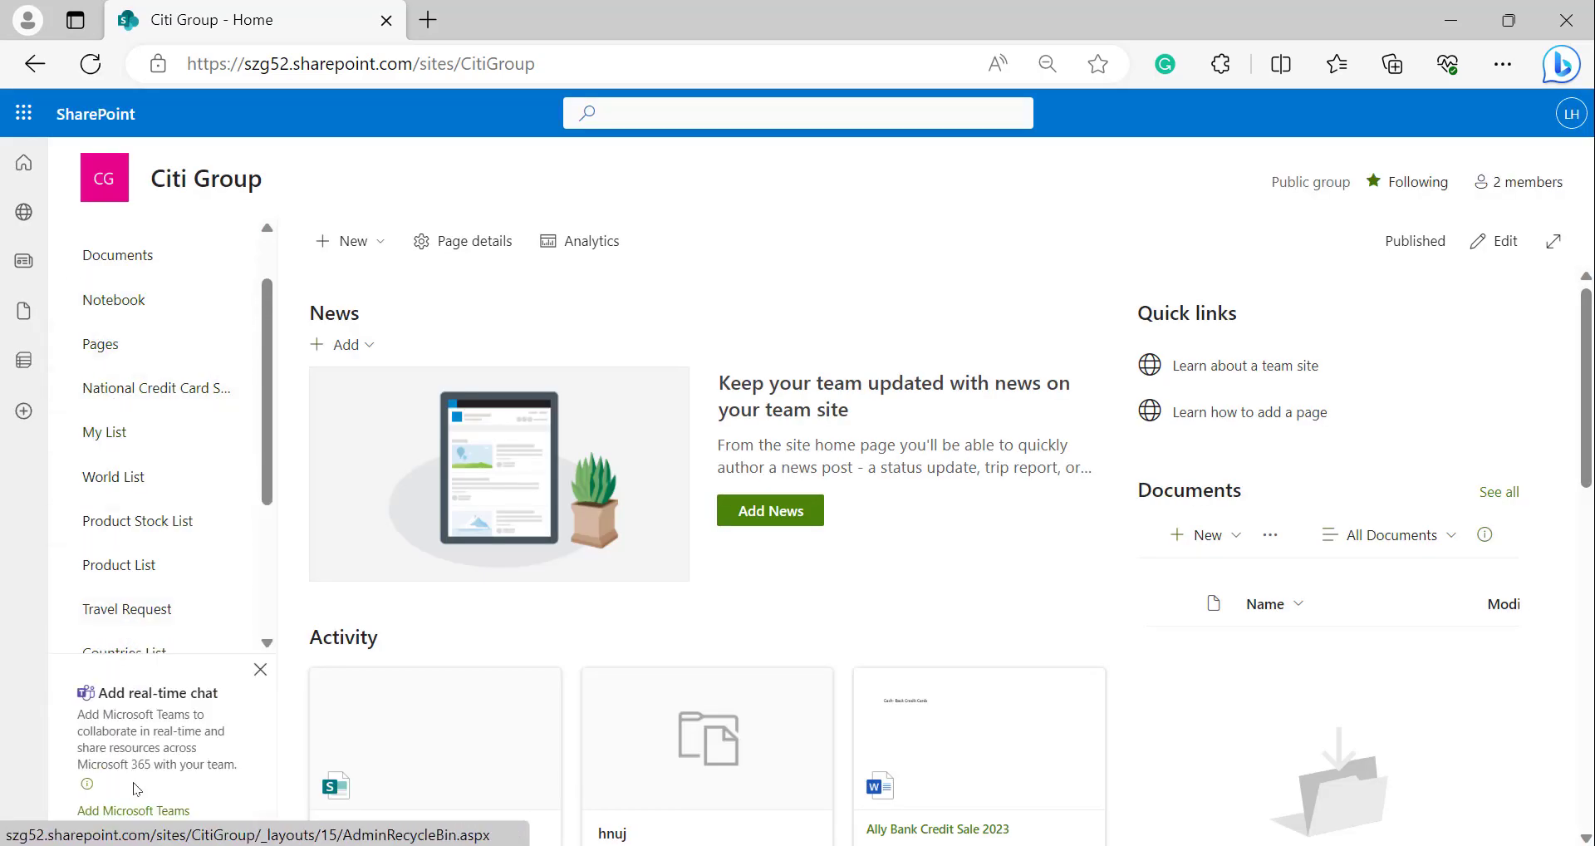
pyautogui.scroll(-3, 120, 547)
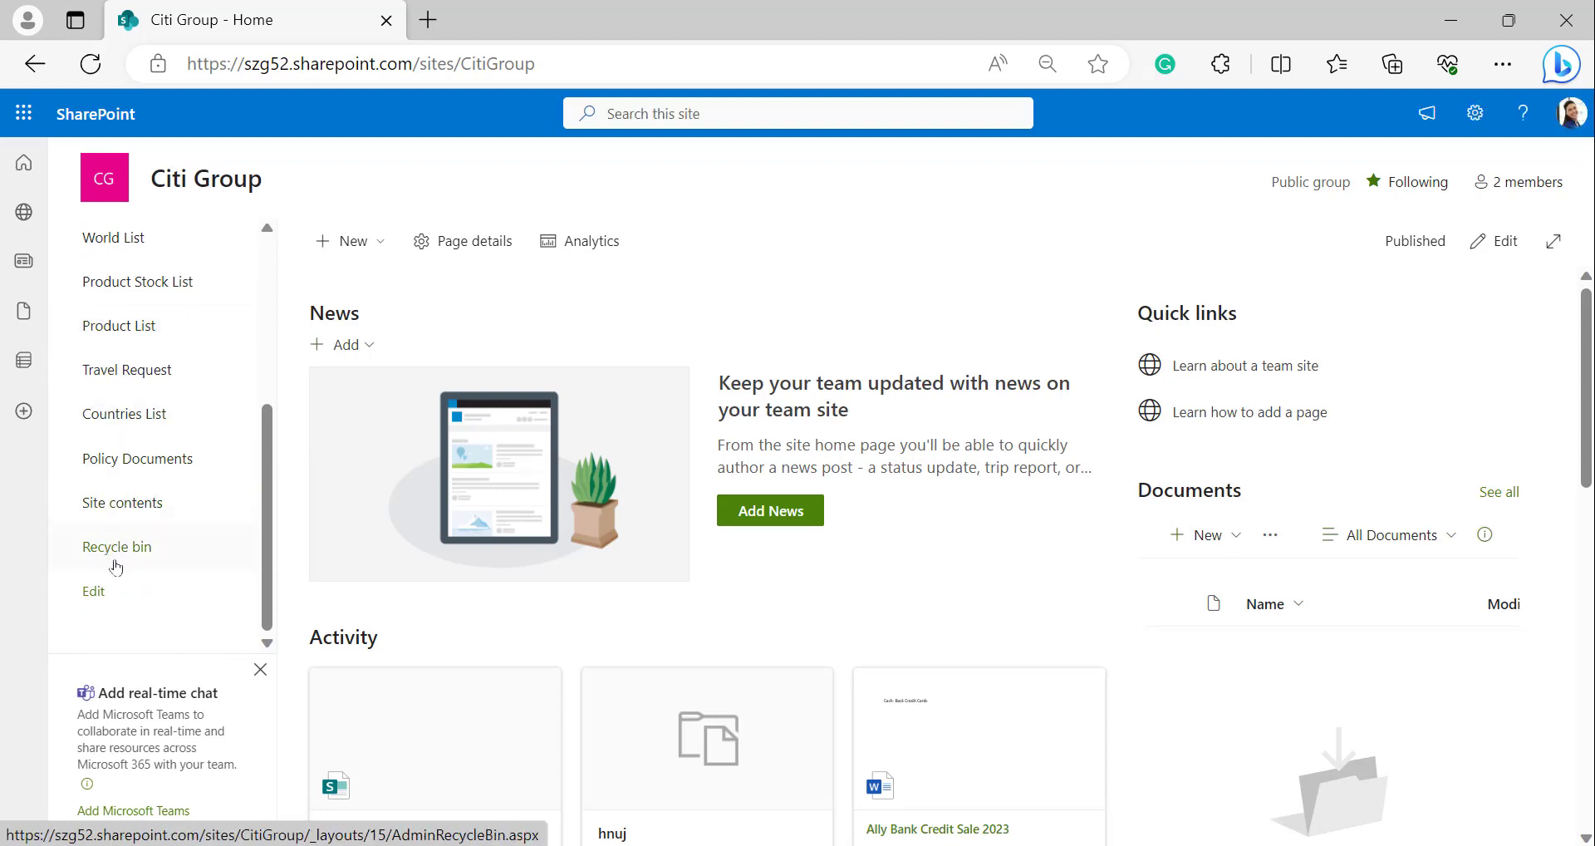
# - Delete DXSV968 and Audit Report2023.docx from the site recycle bin
pyautogui.click(110, 555)
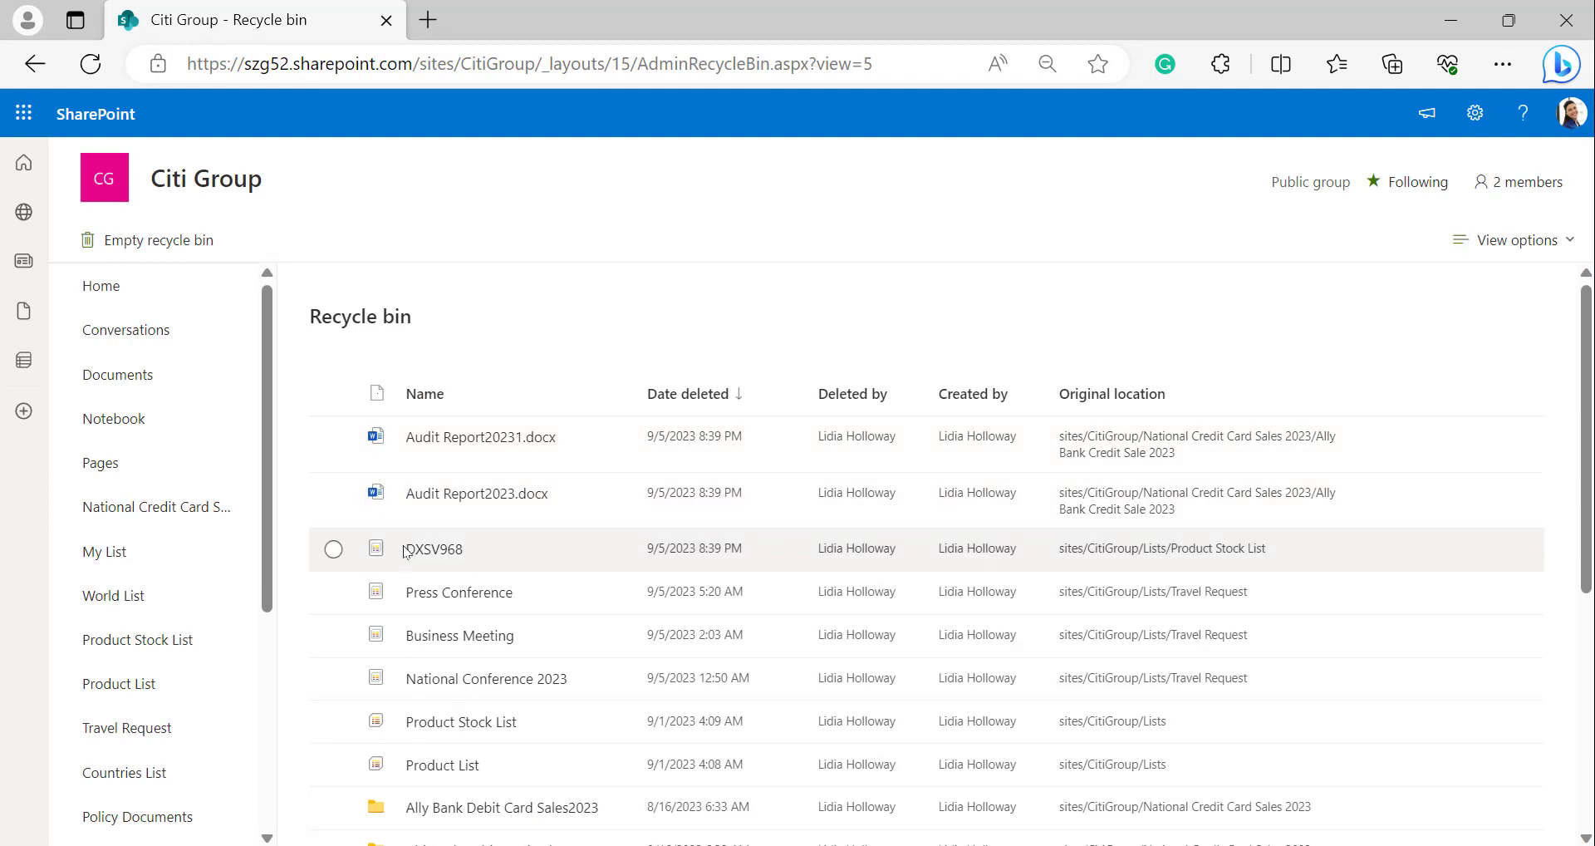
pyautogui.click(333, 550)
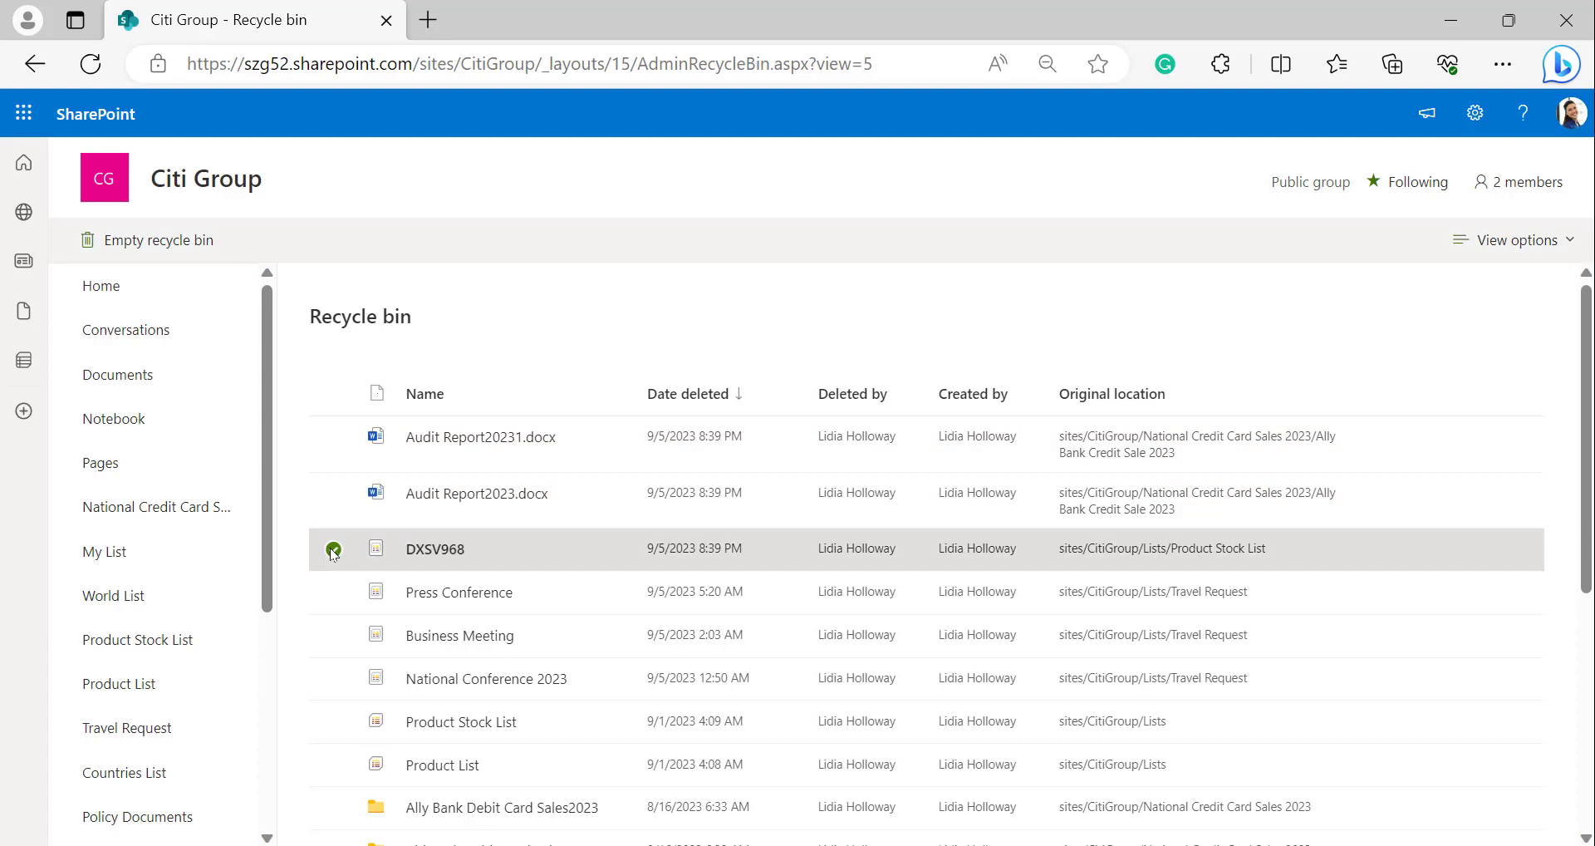
pyautogui.click(334, 496)
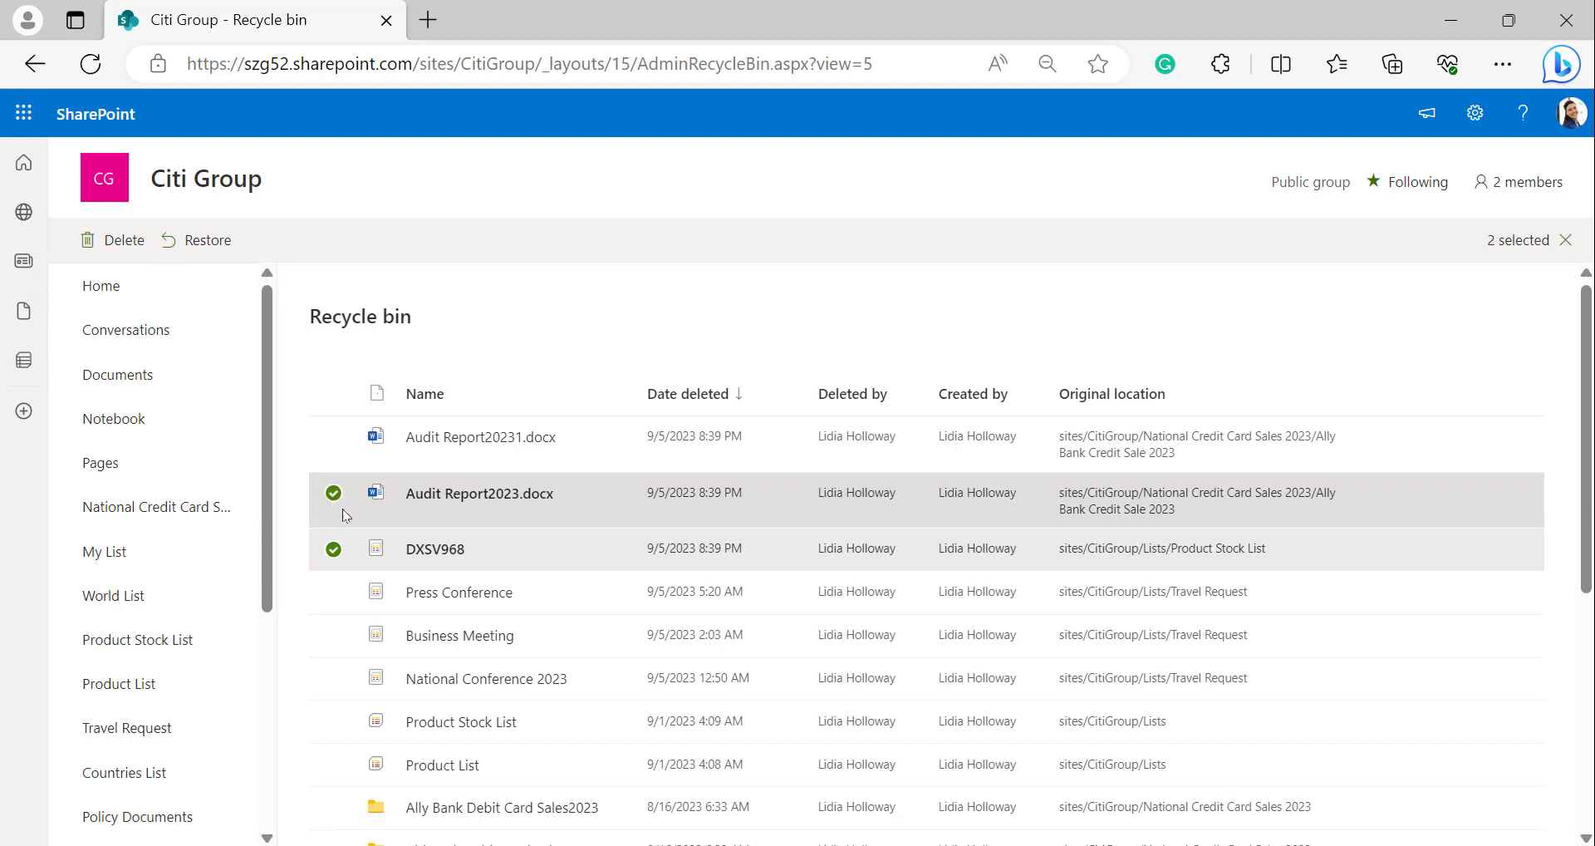
pyautogui.click(109, 244)
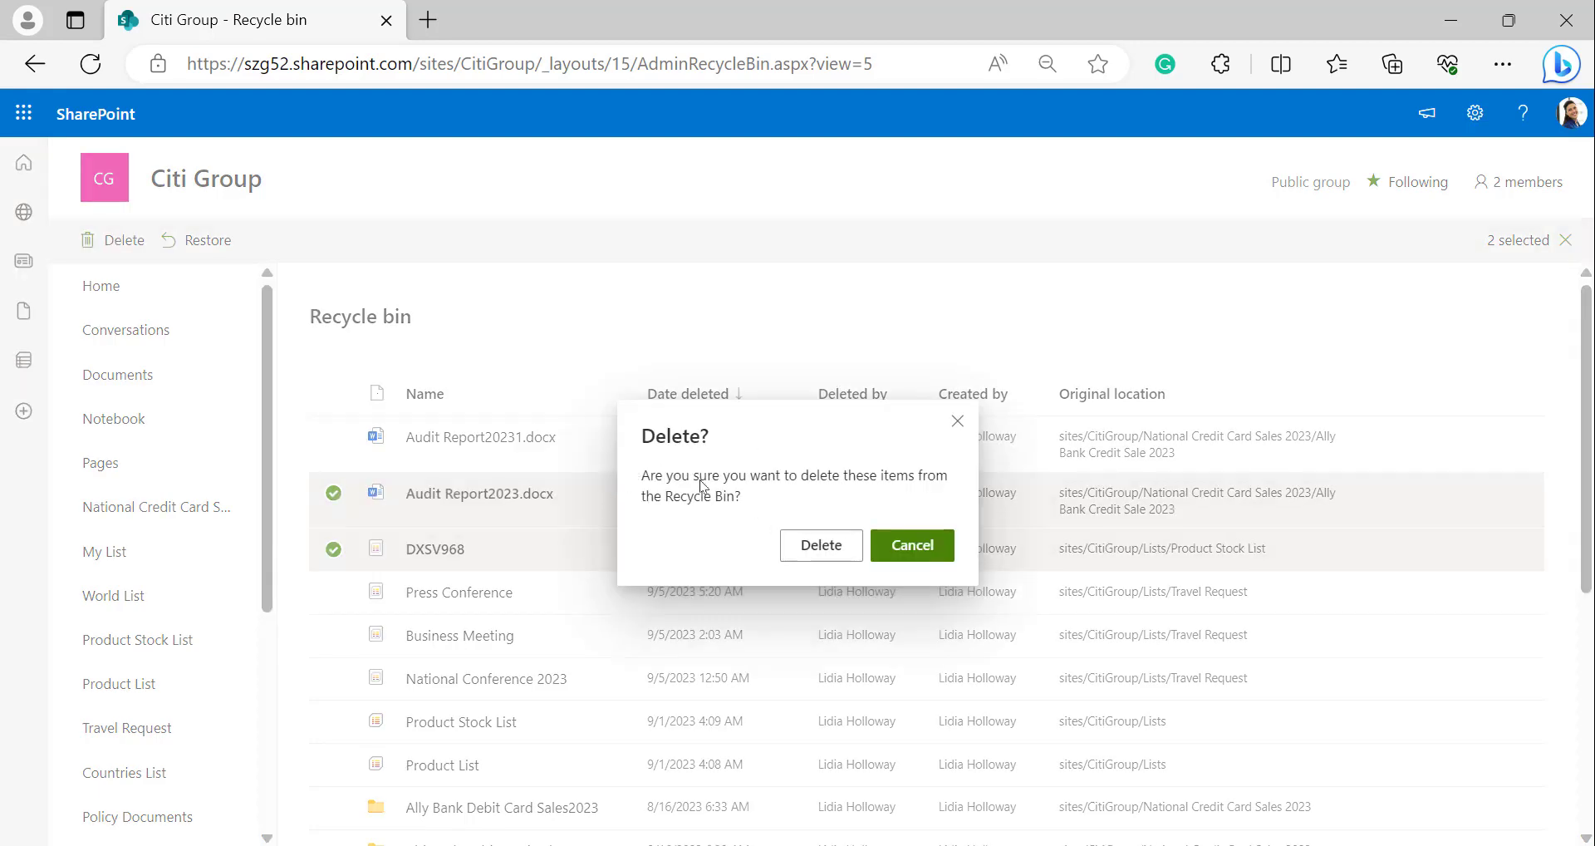
pyautogui.click(818, 549)
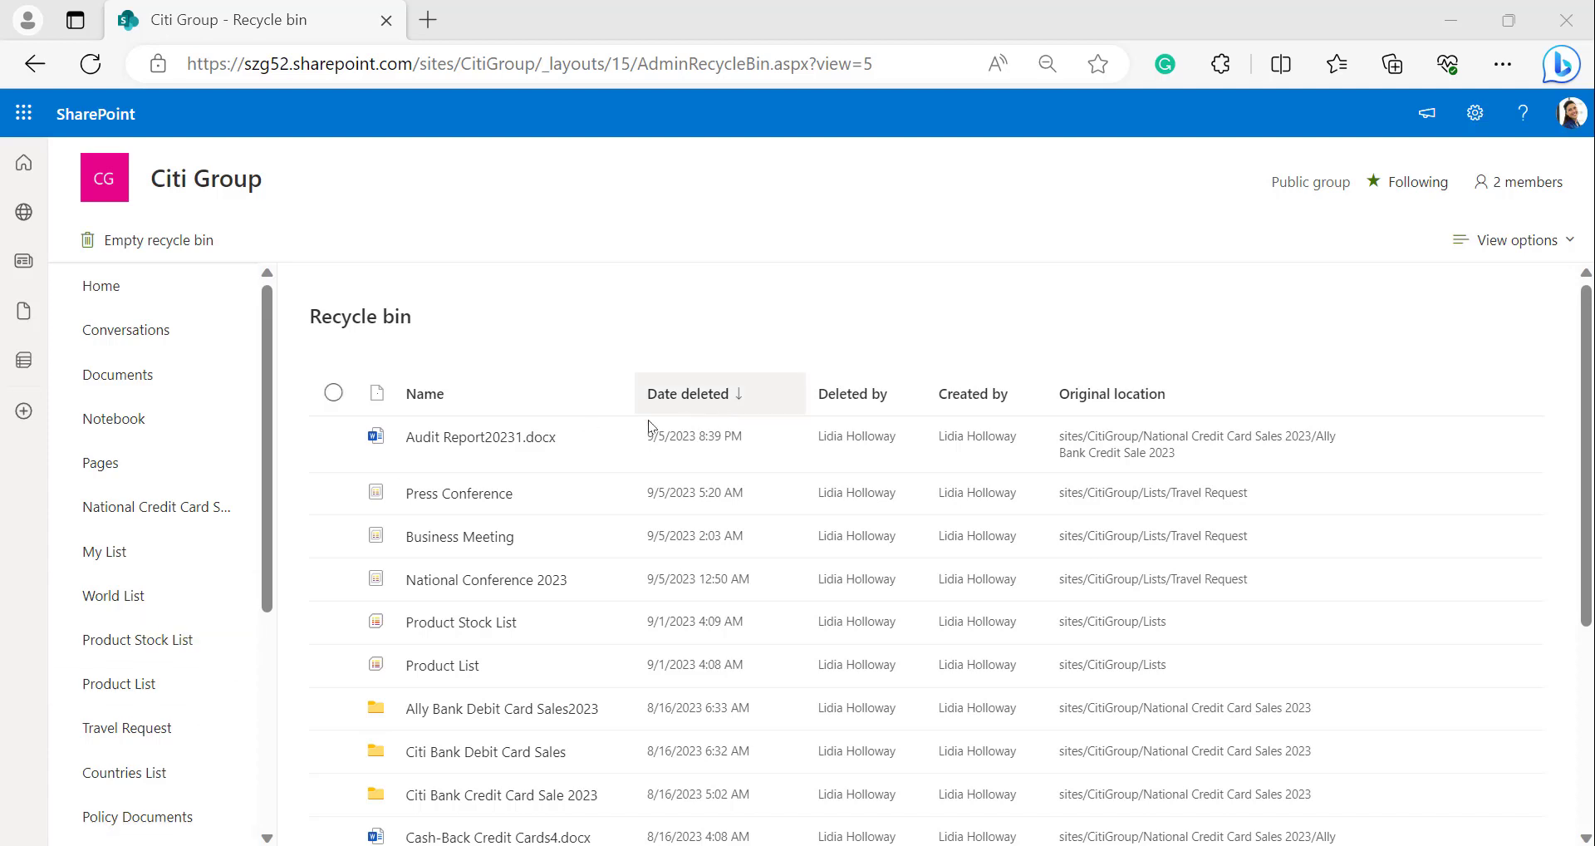
# - Open the Second-stage recycle bin from the link at the bottom of the recycle bin
pyautogui.scroll(-5, 591, 509)
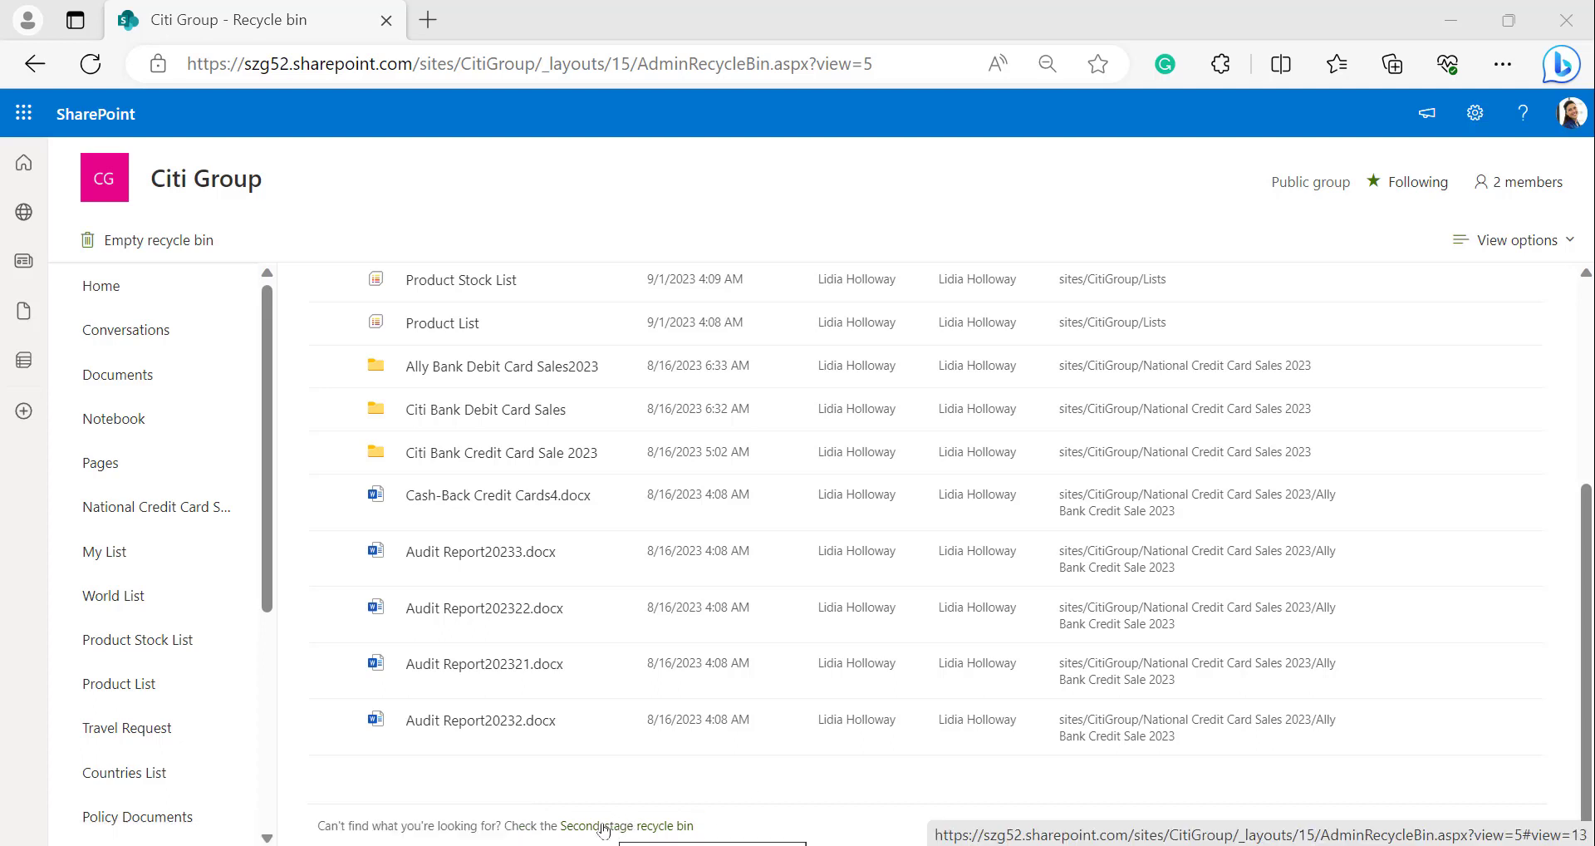
pyautogui.click(603, 827)
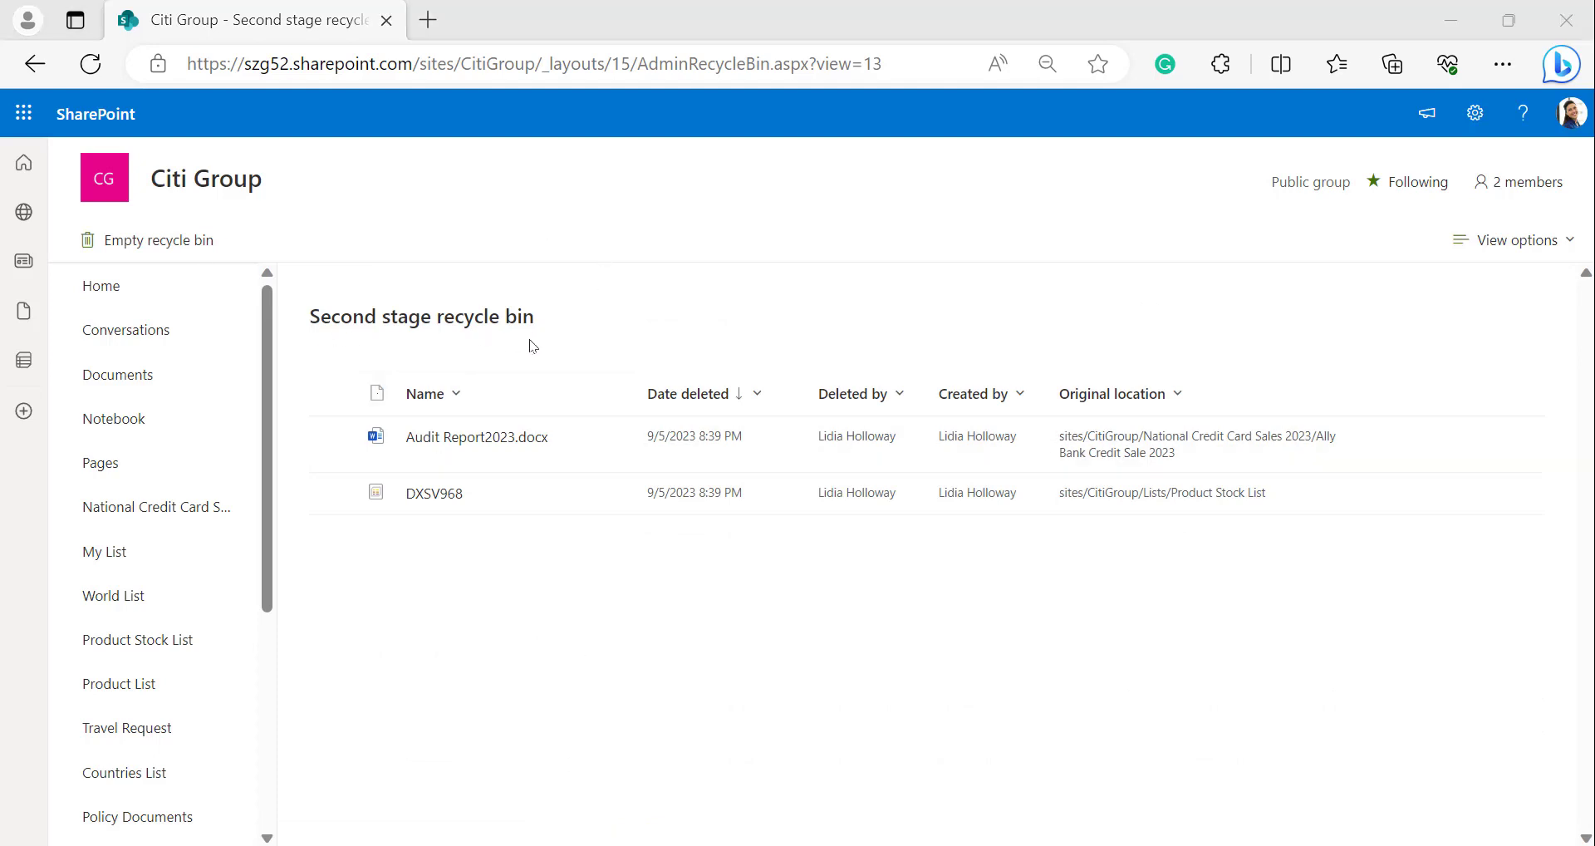
# - Permanently delete Audit Report2023.docx from the second-stage recycle bin
pyautogui.click(334, 437)
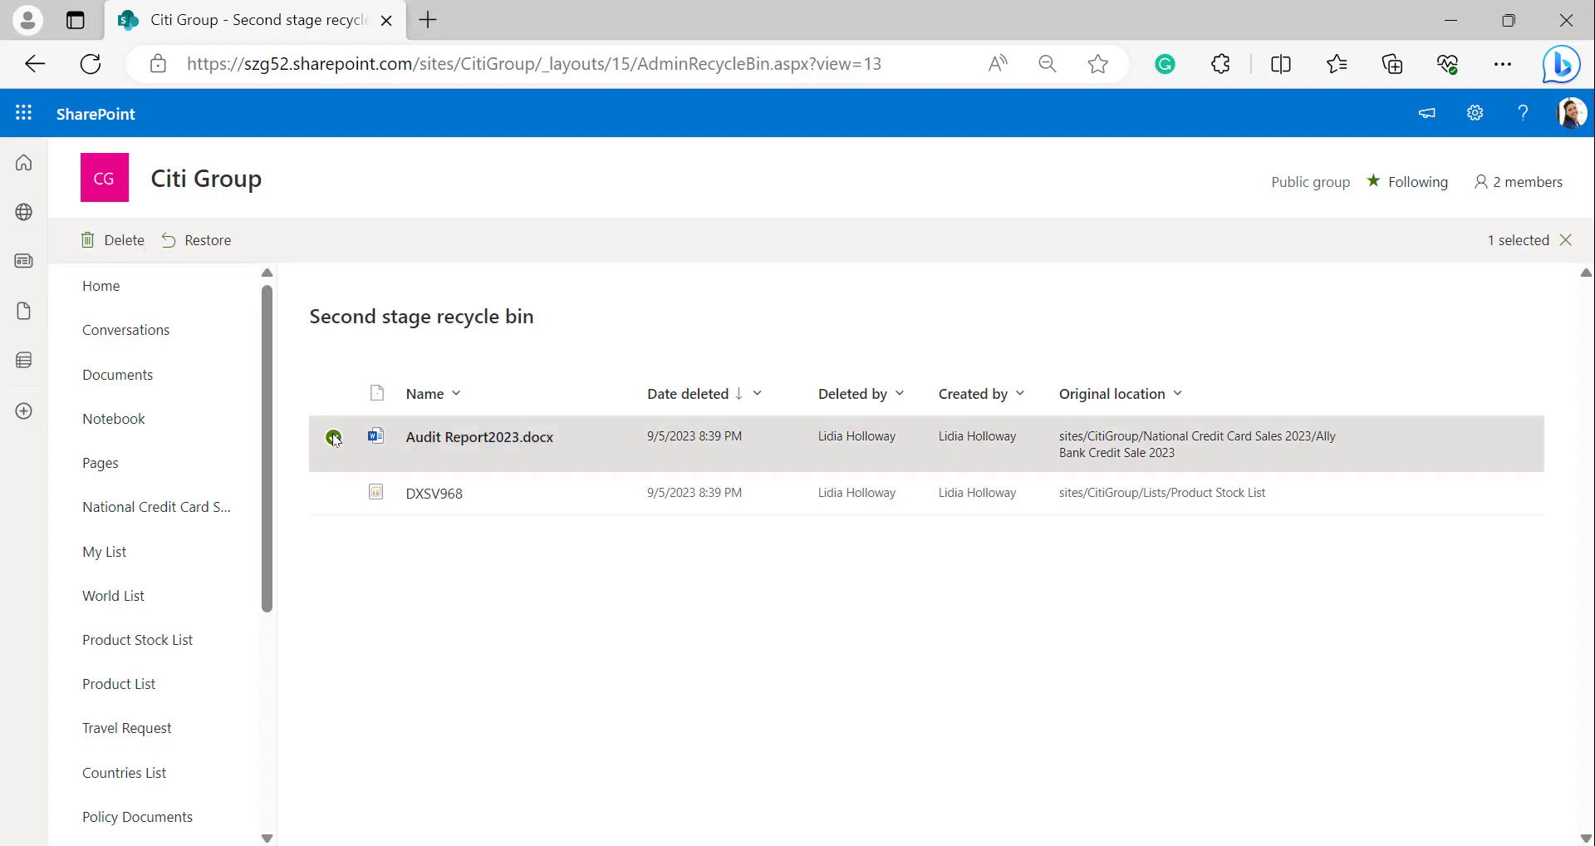
pyautogui.click(334, 492)
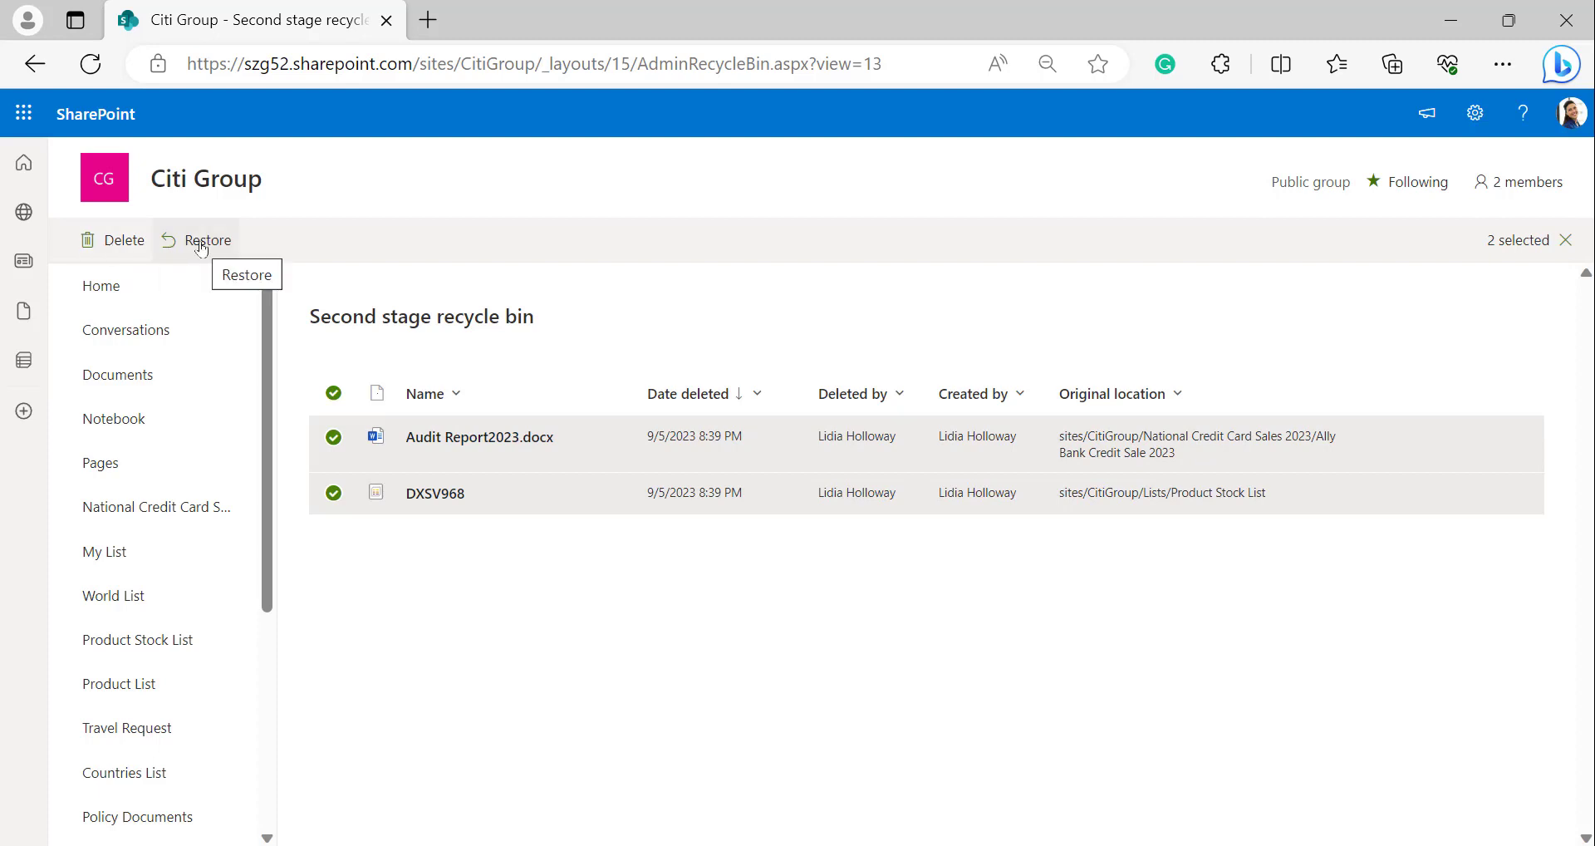
pyautogui.click(341, 445)
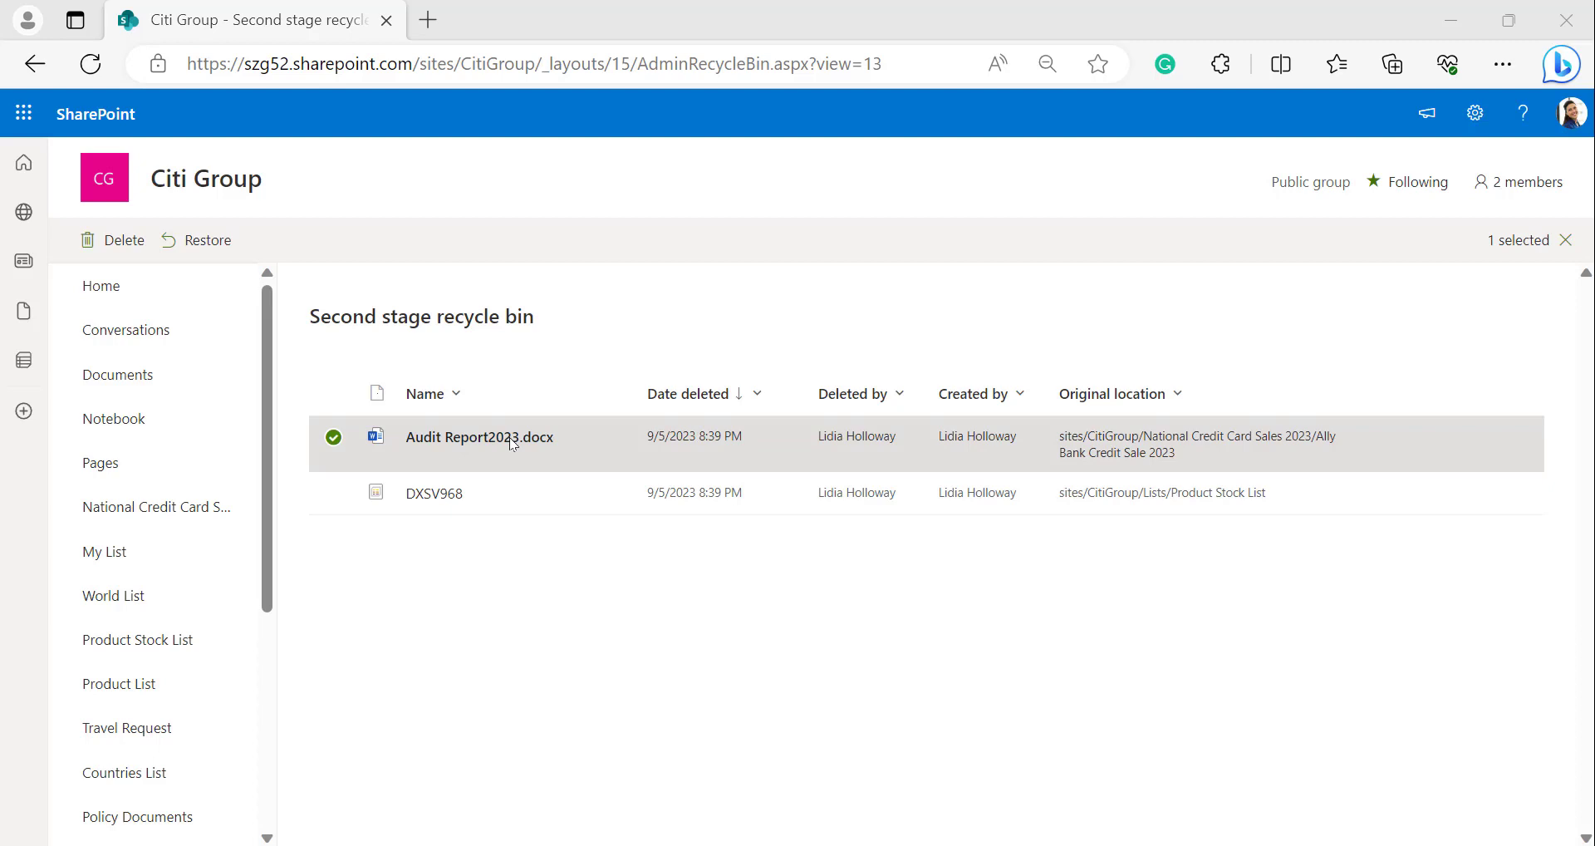
pyautogui.click(114, 241)
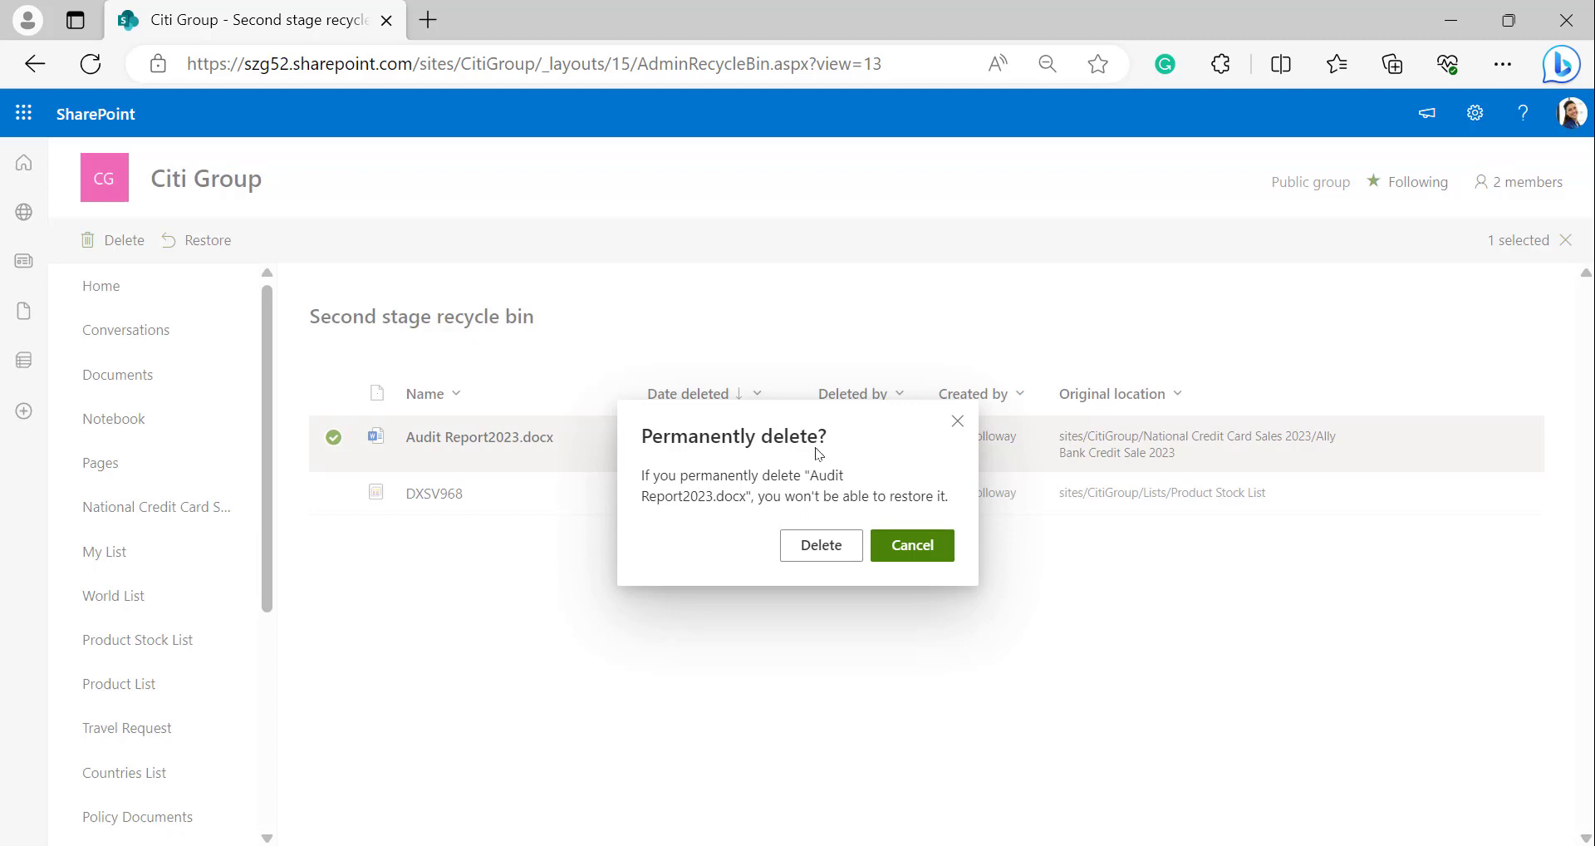
pyautogui.click(819, 548)
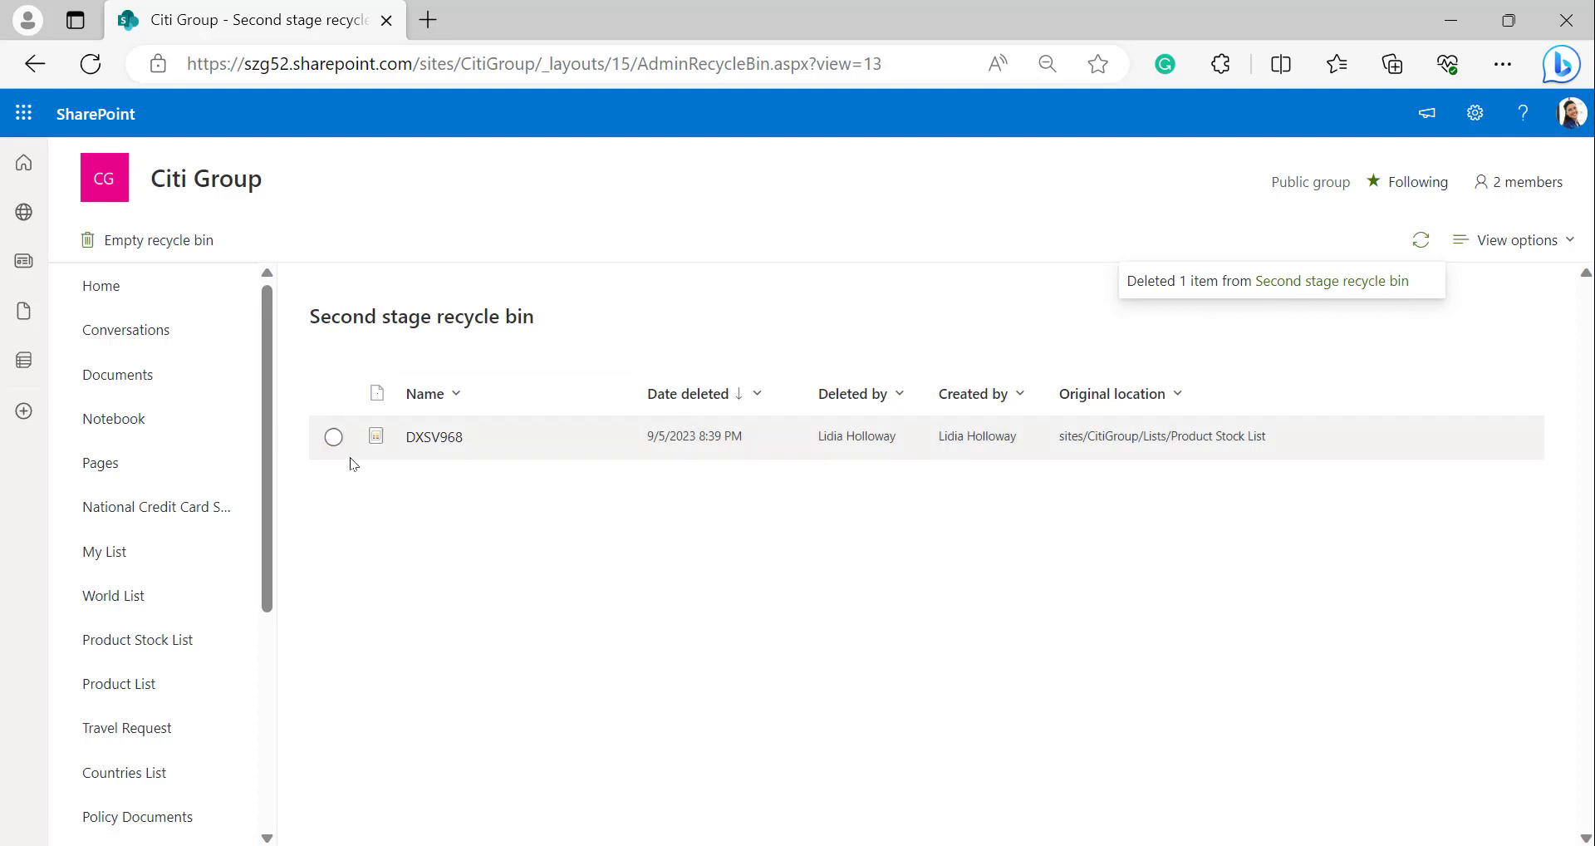
# - Restore DXSV968 and check it reappears in the Product Stock List
pyautogui.click(335, 436)
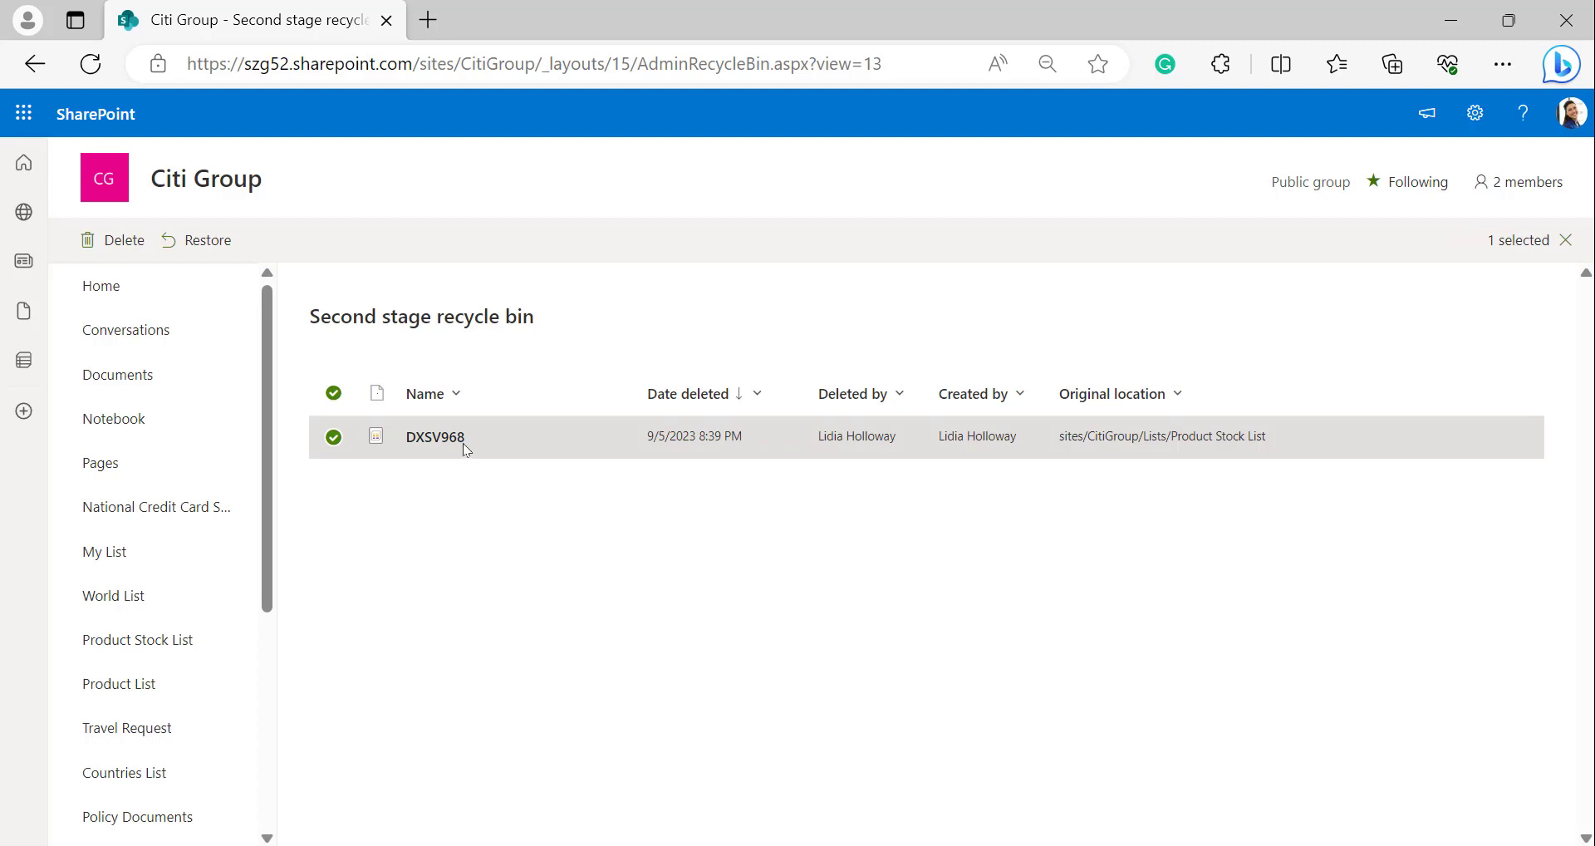
pyautogui.click(208, 240)
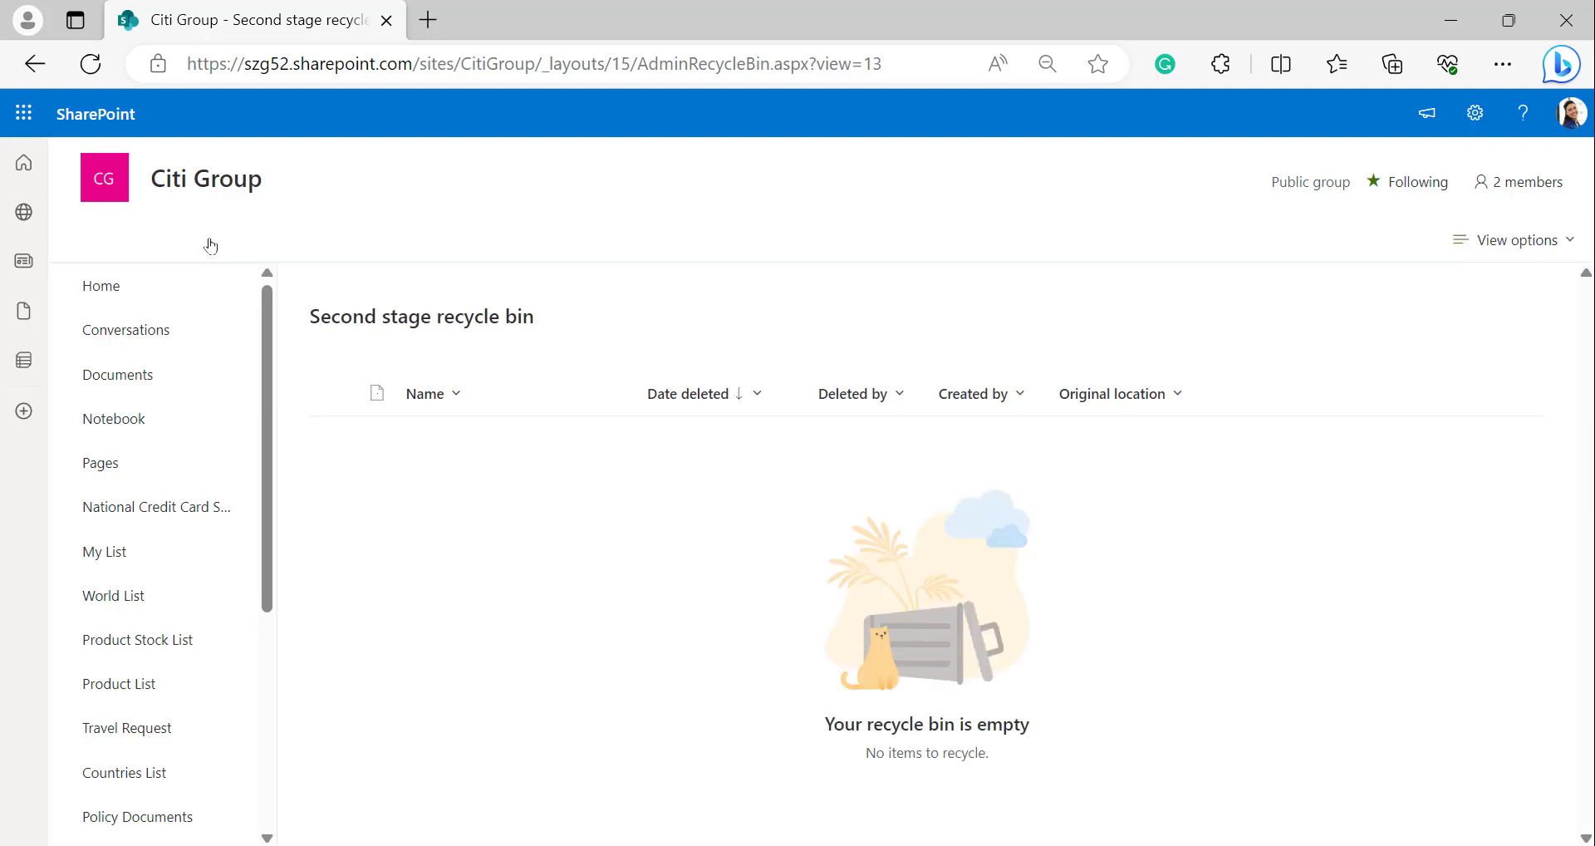
pyautogui.click(131, 640)
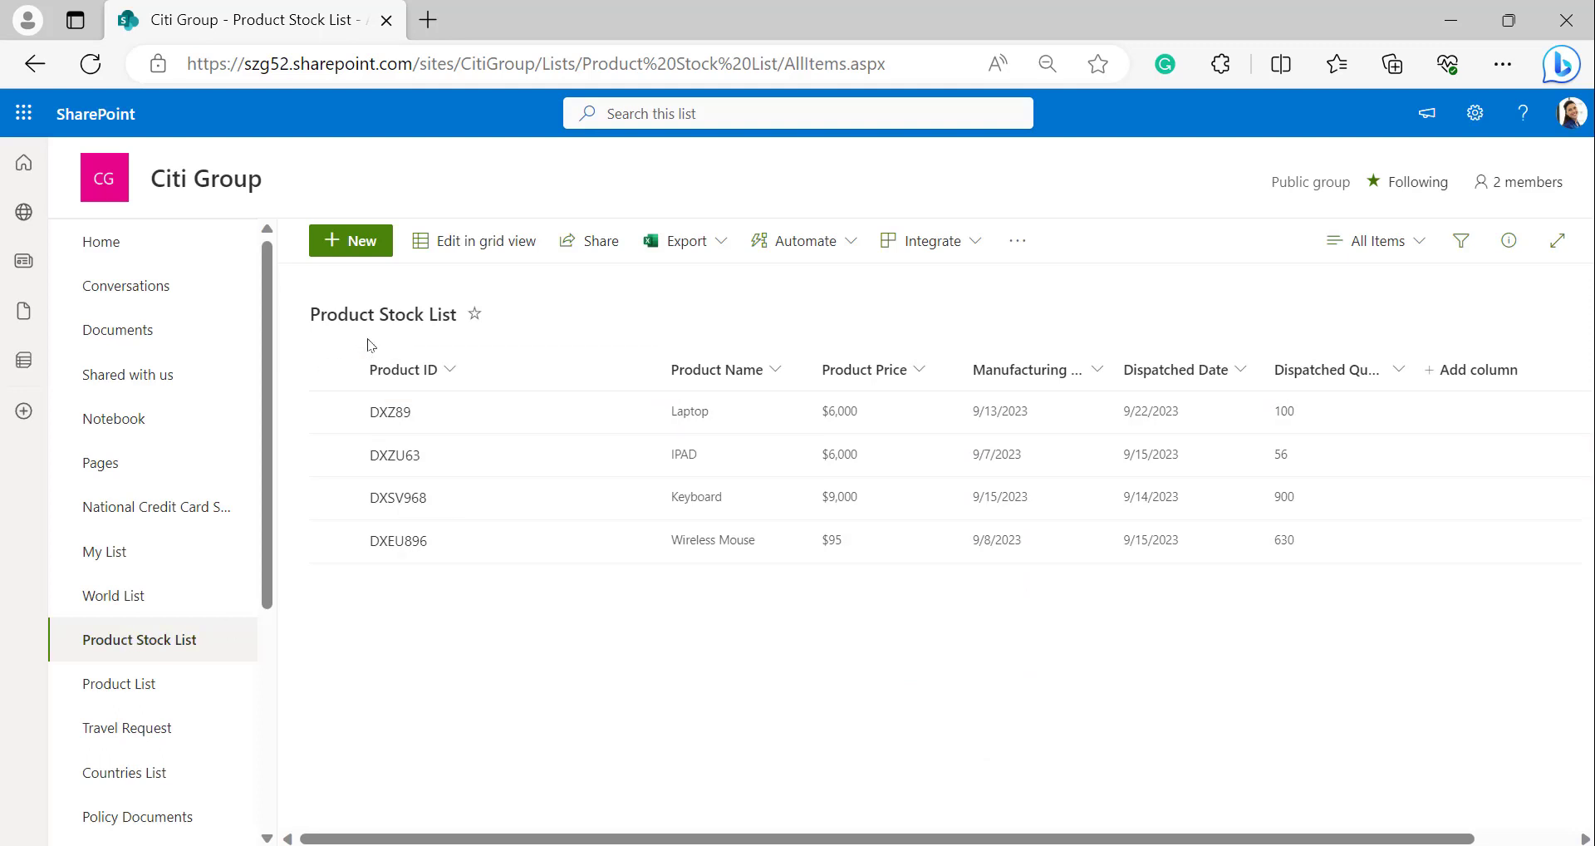